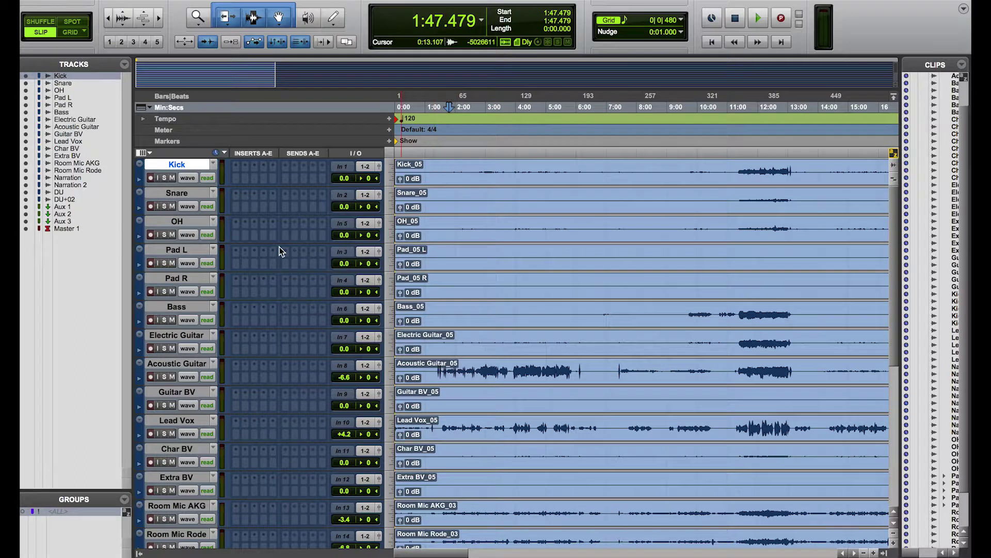
Step: Select the tracks from Kick to Narration 2 and cancel a first group attempt
scroll(280, 247, "down", 10)
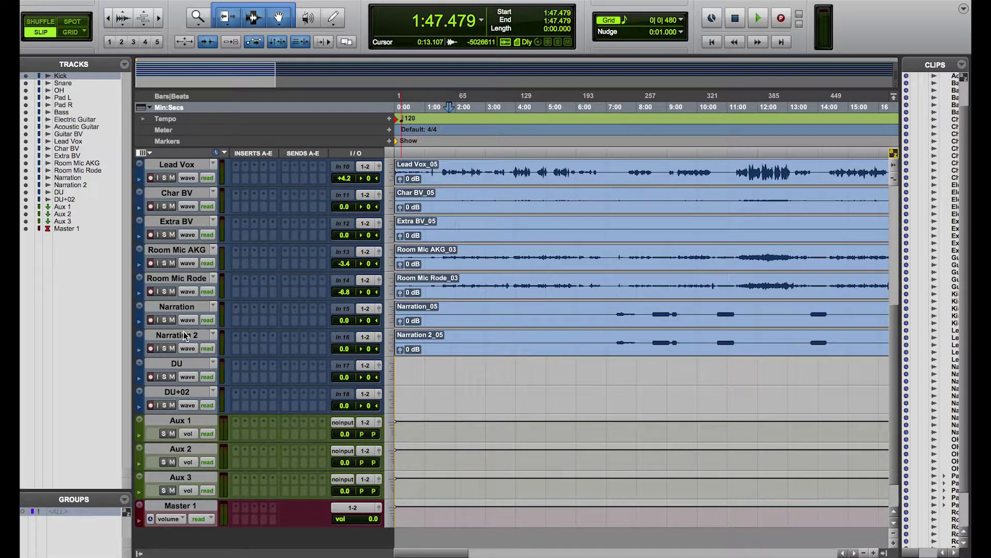
left_click(184, 334, "shift")
scroll(464, 308, "up", 10)
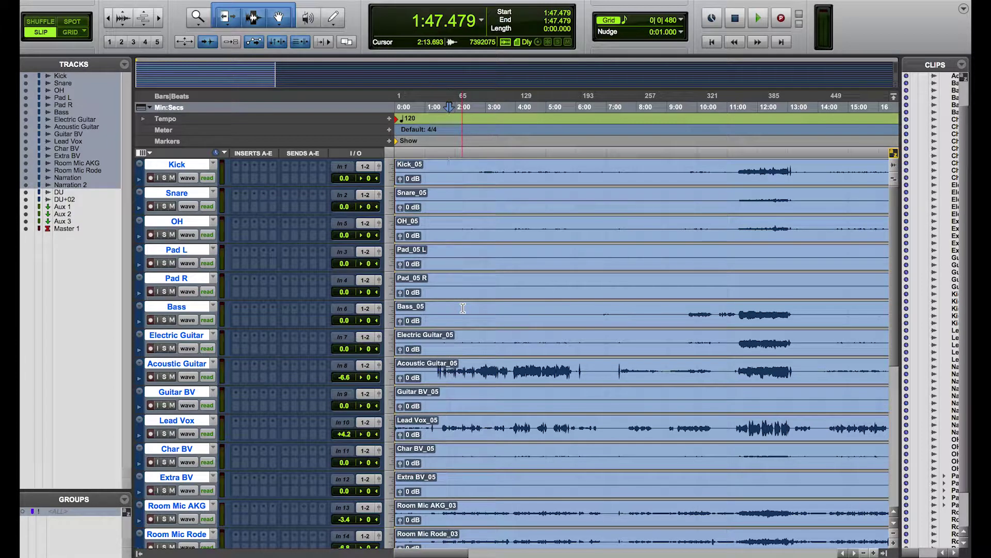
key("super+g")
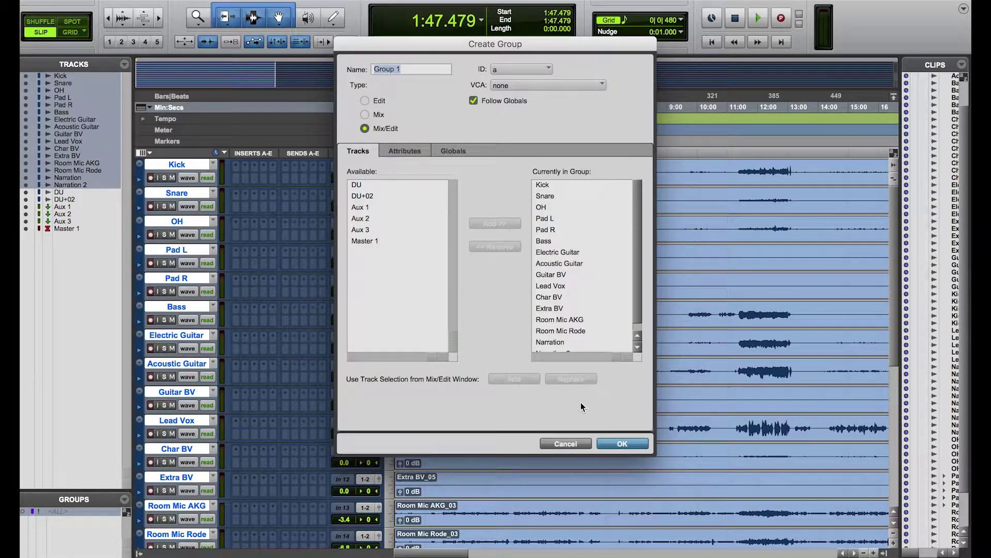
key("Escape")
Step: Reselect Kick down to Narration 2 and group them as 'Live Show'
left_click(429, 170)
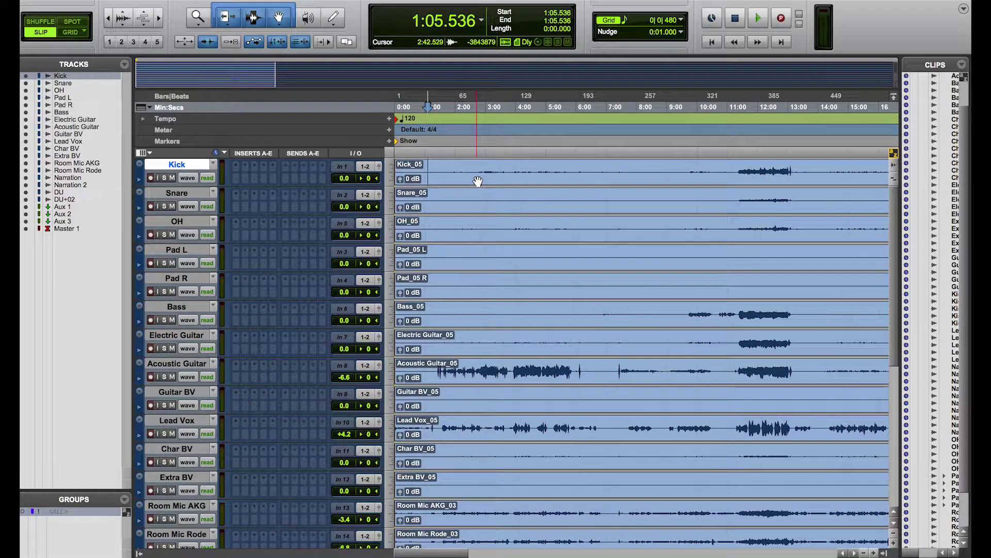
key("shift+semicolon")
key("shift+semicolon")
key("shift+semicolon")
key("shift+semicolon")
key("shift+semicolon")
key("shift+semicolon")
key("shift+semicolon")
key("shift+semicolon")
key("shift+semicolon")
key("shift+semicolon")
key("shift+semicolon")
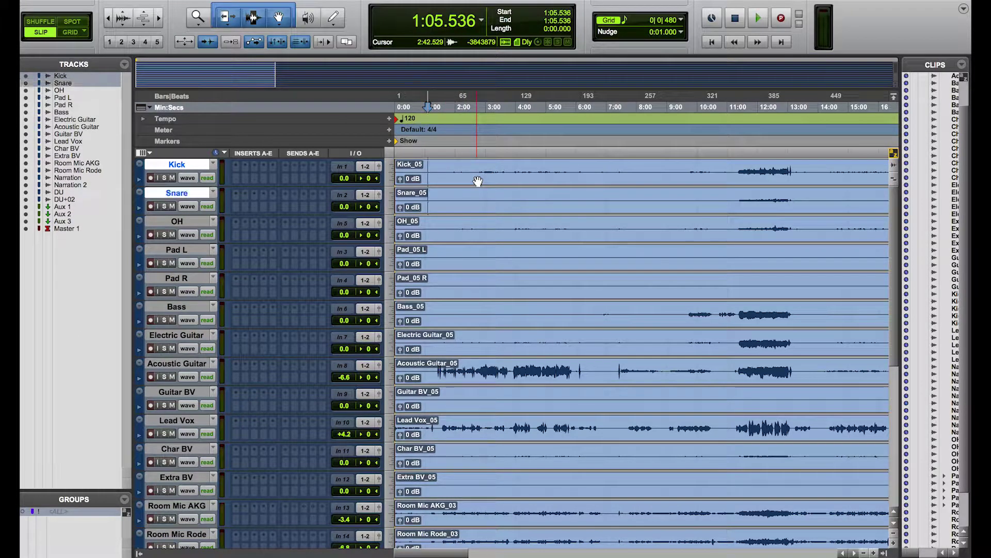
key("shift+semicolon")
key("shift+semicolon")
key("shift+semicolon")
key("shift+semicolon")
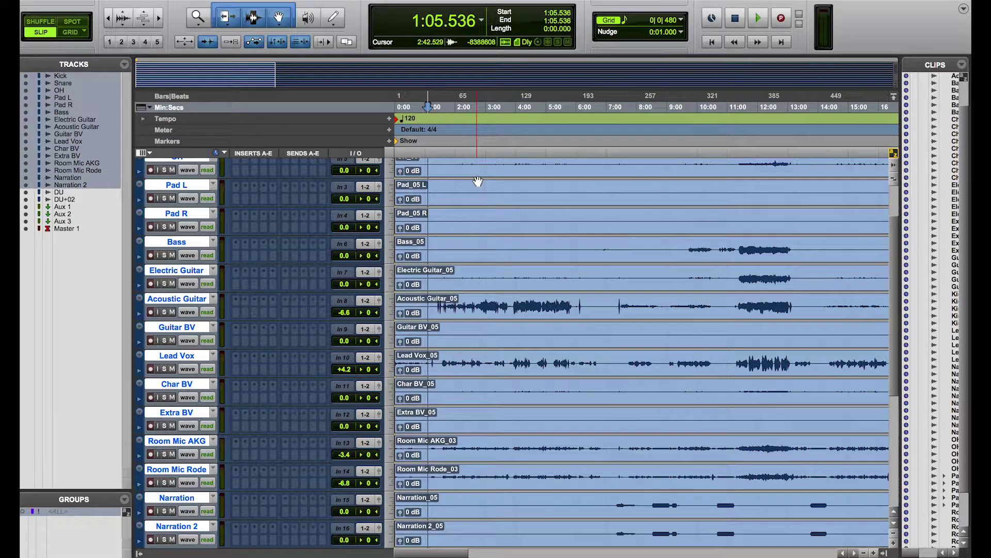
key("super+g")
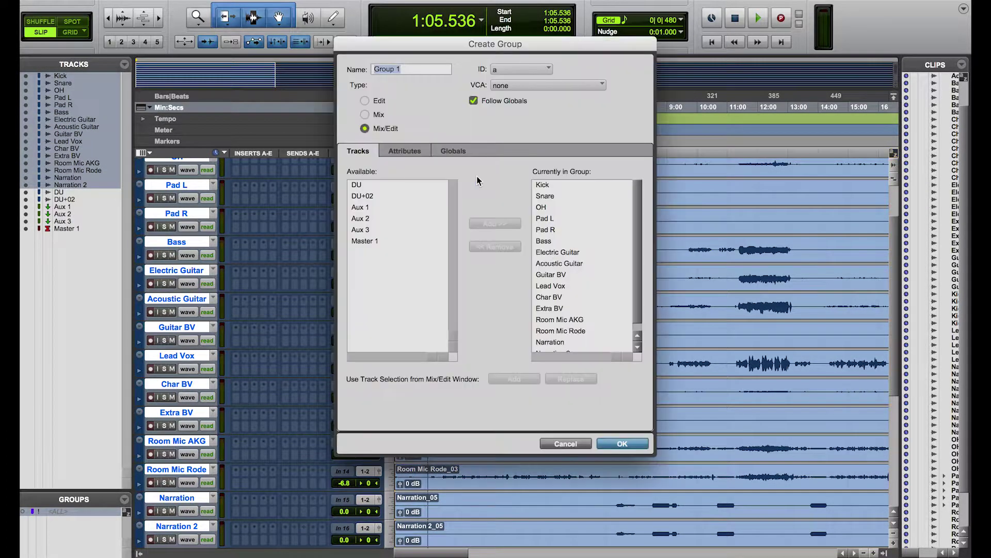
type("Live Show")
key("Return")
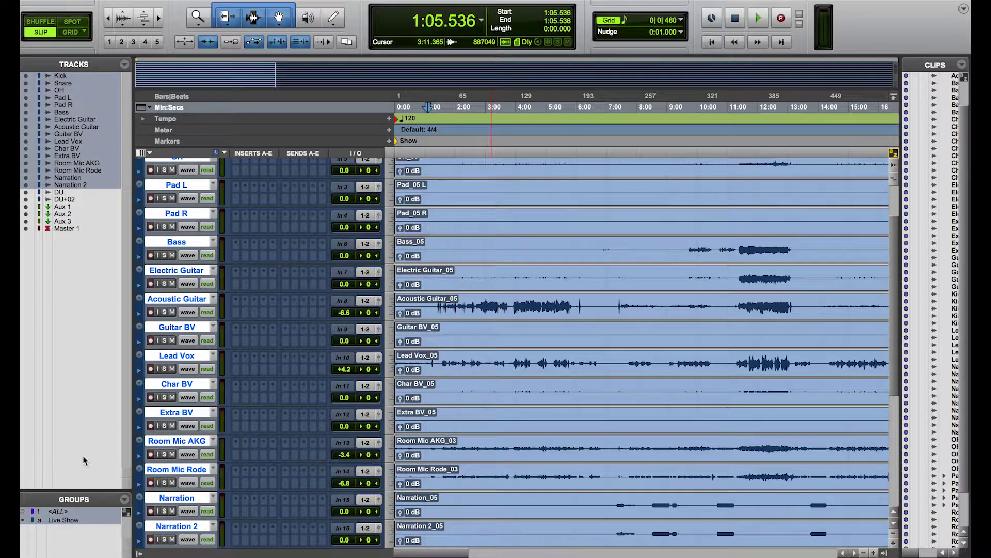
Step: Zoom out to the whole session and set all tracks to a compact height
left_click(439, 238)
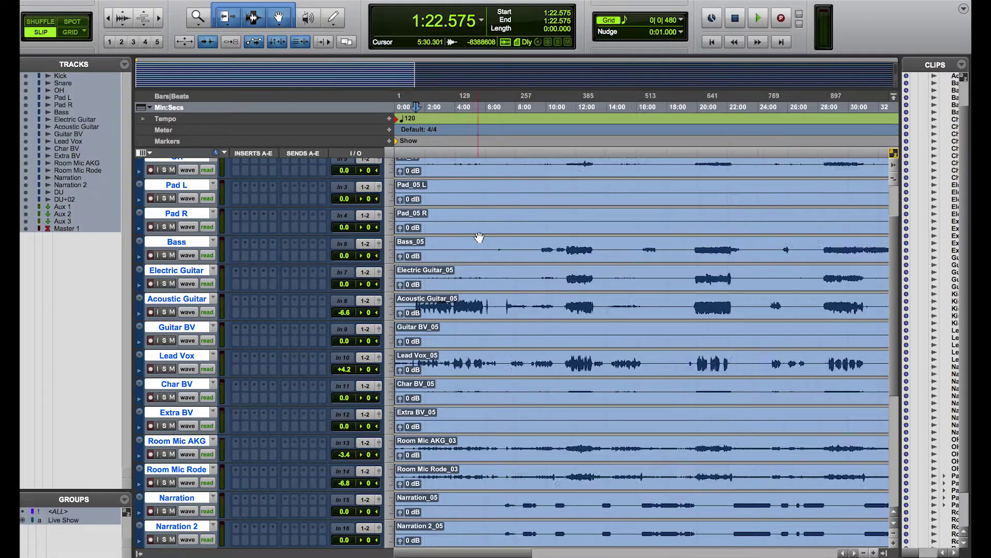
key("super+bracketleft")
key("super+bracketleft")
key("super+bracketleft")
key("ctrl+alt+Down")
key("ctrl+alt+Up")
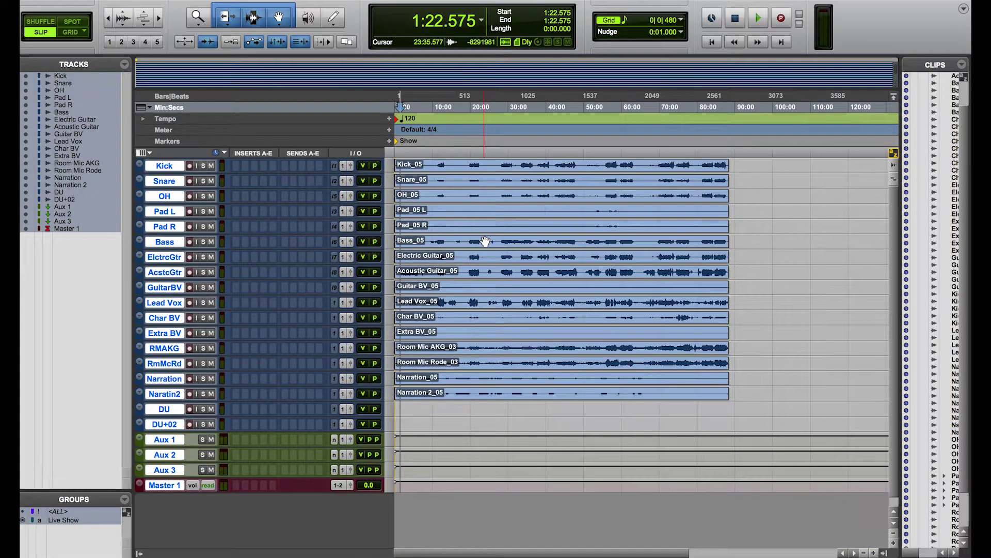
Step: Trial-trim and split the Live Show clips as a group, then undo those edits
left_click(457, 164)
key("a")
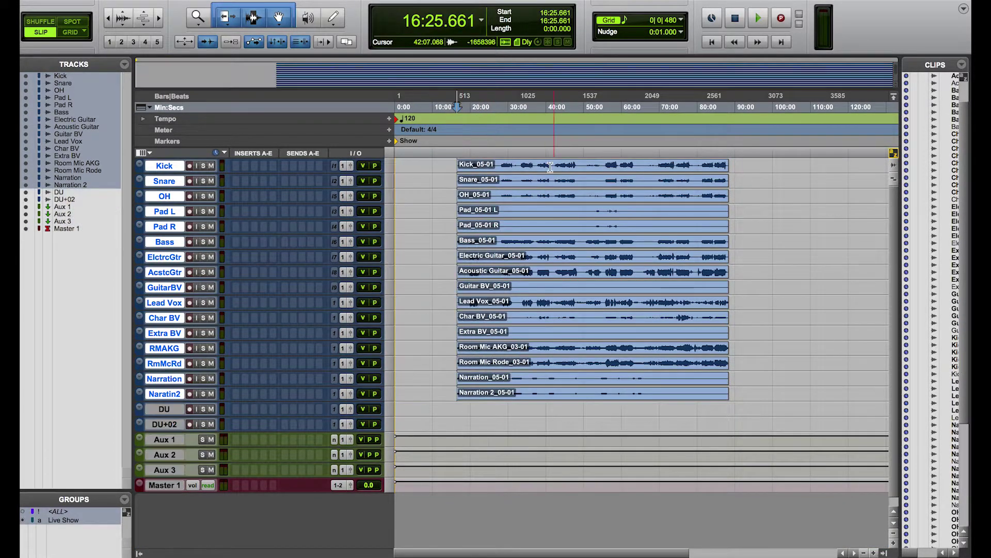
left_click_drag(493, 164, 533, 164)
key("b")
left_click(570, 164)
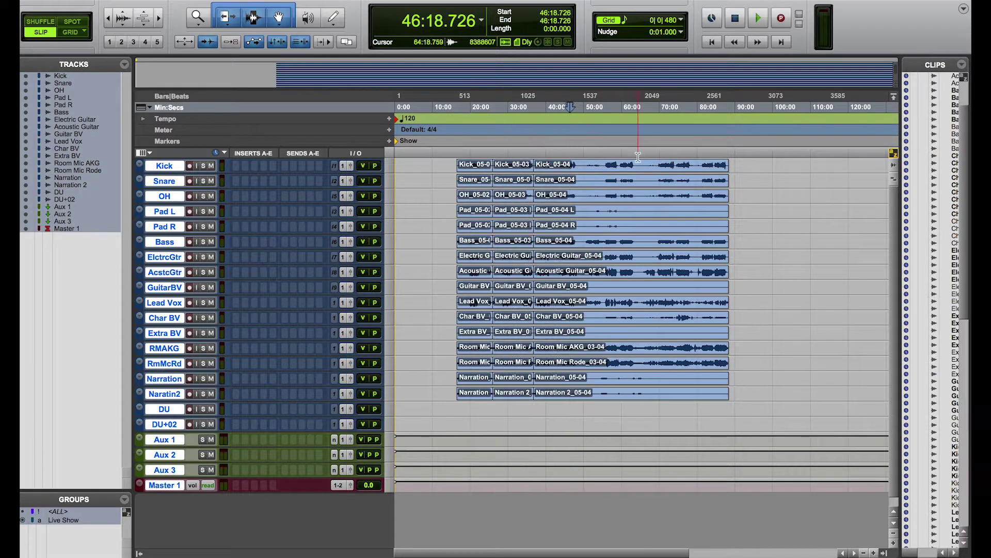
left_click(641, 164)
key("s")
left_click_drag(640, 164, 576, 164)
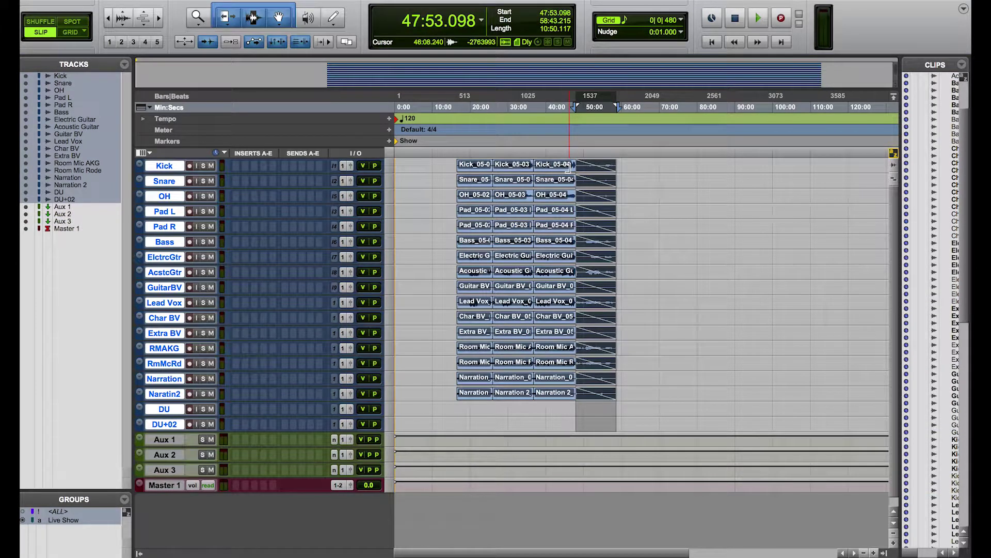
key("super+z")
key("super+z")
key("super+z")
key("super+z")
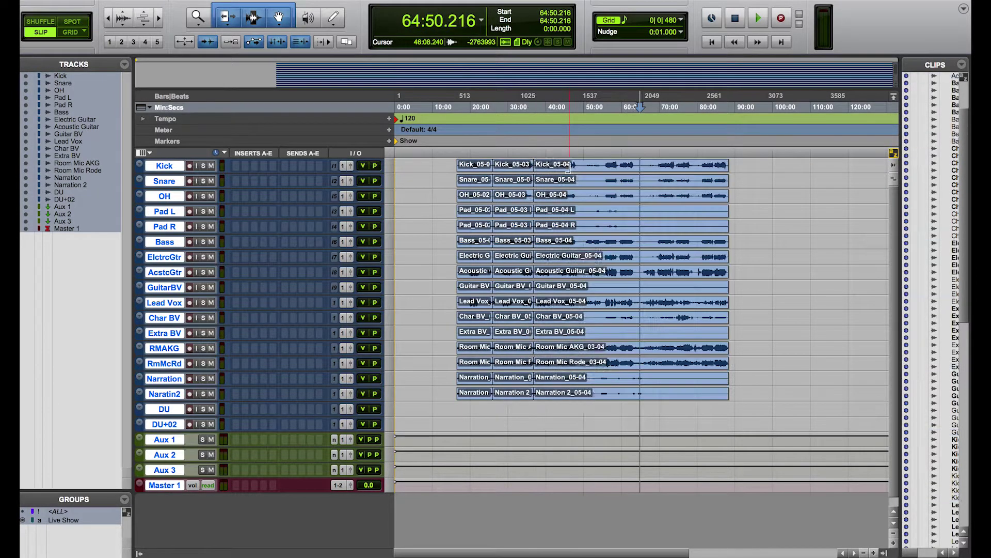
Step: Select Kick, Snare and OH and make the Kick and Snare tracks taller
left_click(439, 166)
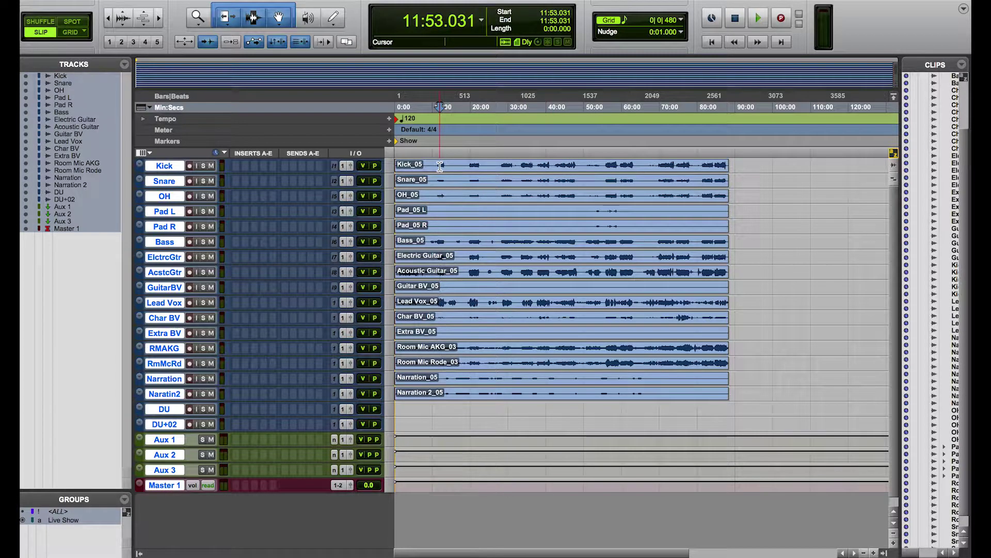
left_click(435, 164)
key("shift+semicolon")
key("shift+semicolon")
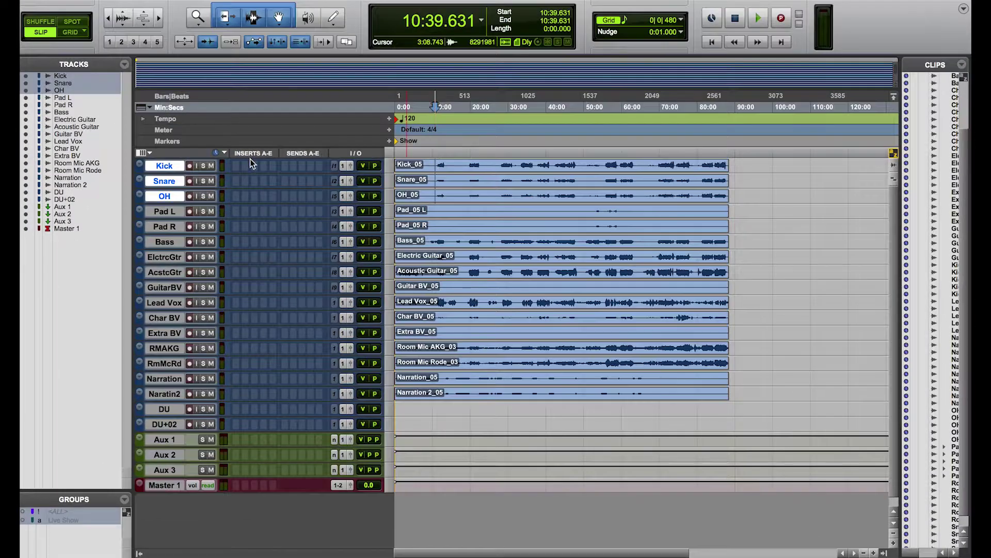
left_click_drag(156, 173, 162, 226)
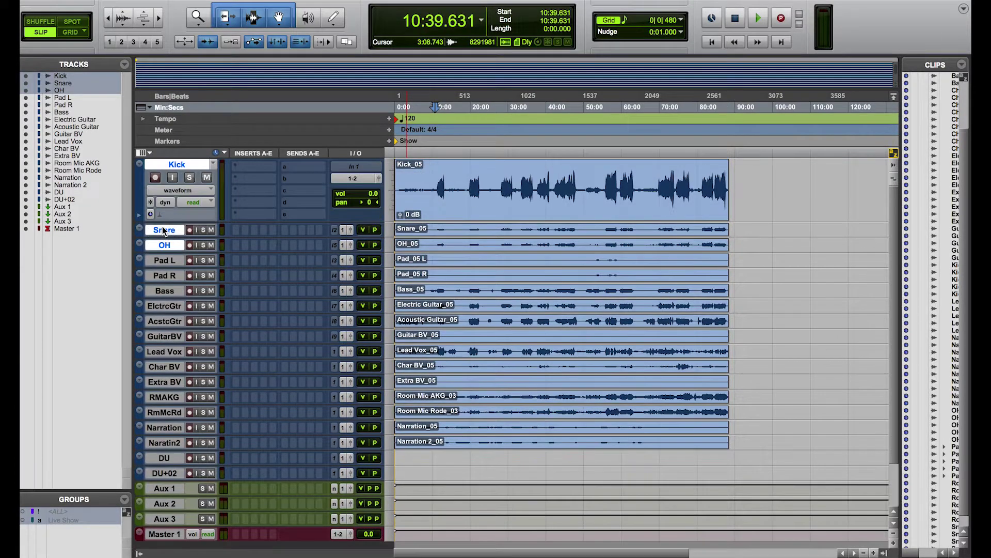
key("ctrl+alt+Down")
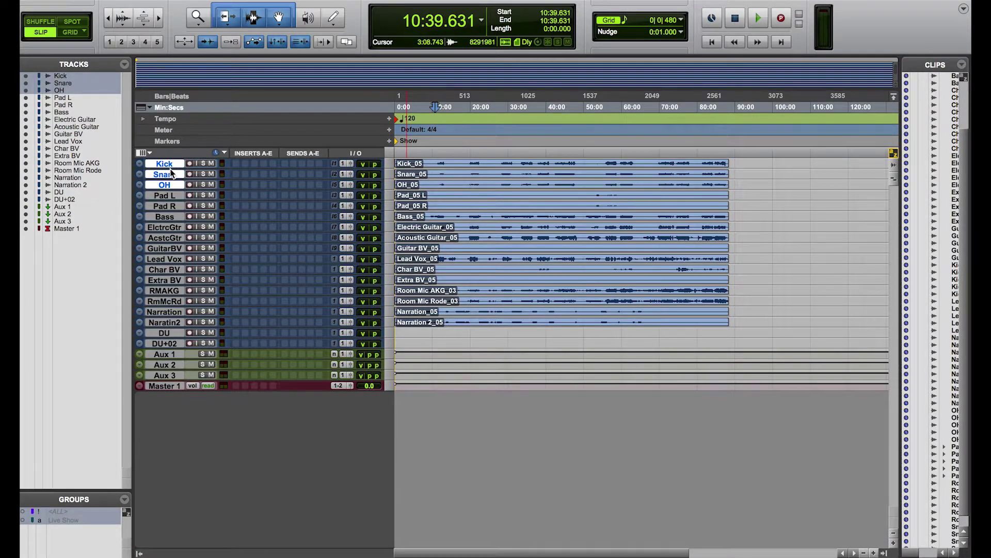
left_click_drag(168, 168, 164, 291)
left_click(164, 256)
Step: Show the clips' full length and reselect Kick, Snare and OH together
left_click(439, 230)
key("ctrl+]")
key("ctrl+]")
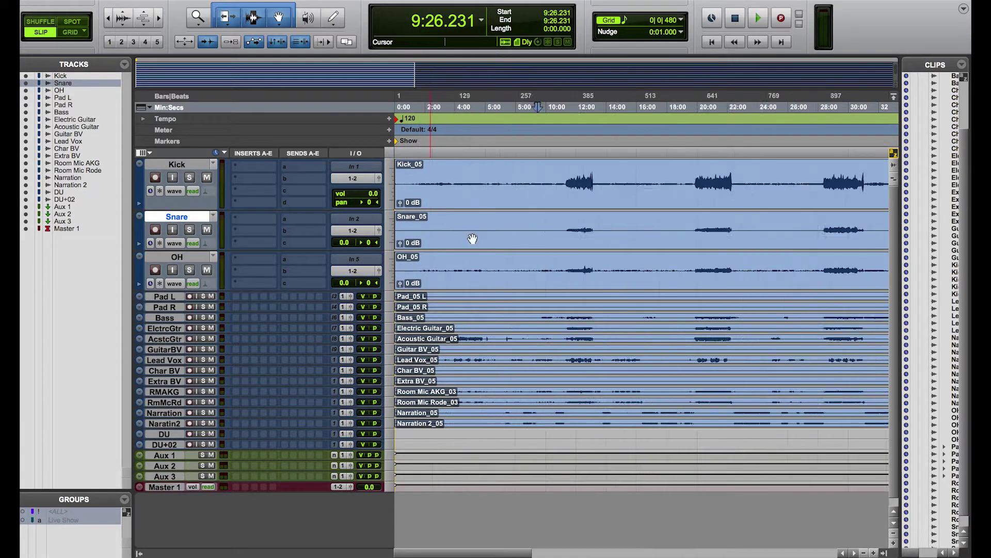
key("ctrl+[")
key("ctrl+[")
key("p")
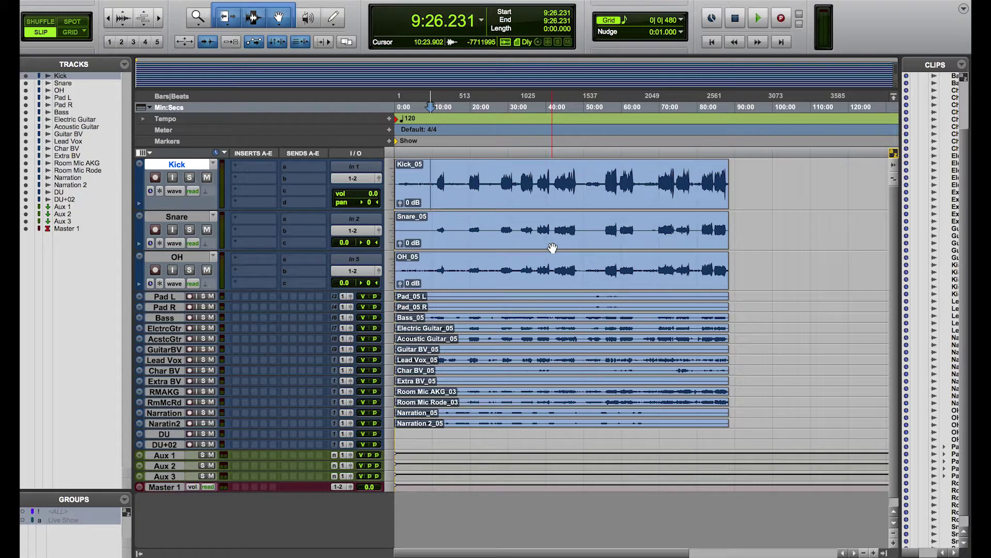
key("shift+semicolon")
key("shift+semicolon")
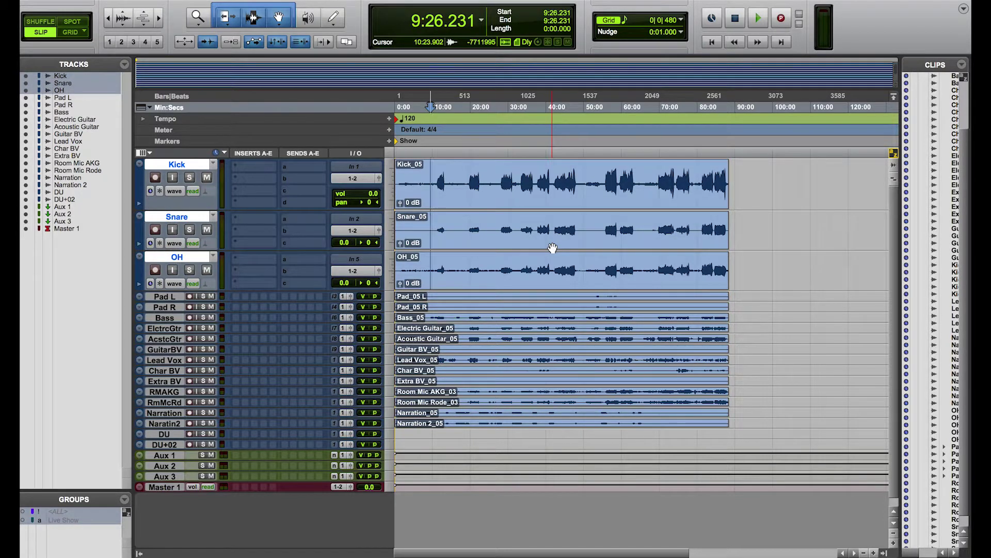
Step: Create the DRUMS group from Kick, Snare and OH, then deactivate Live Show
key("ctrl+g")
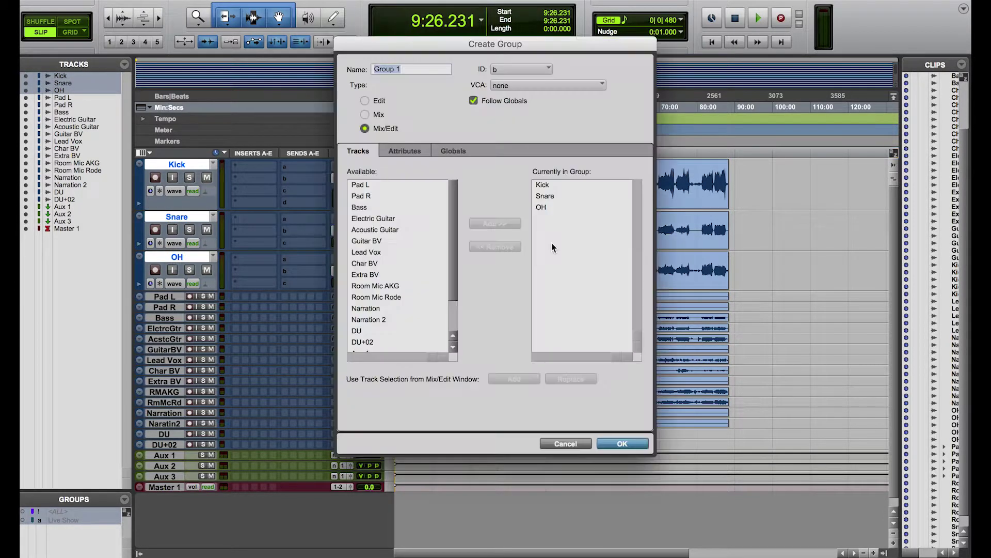
key("Return")
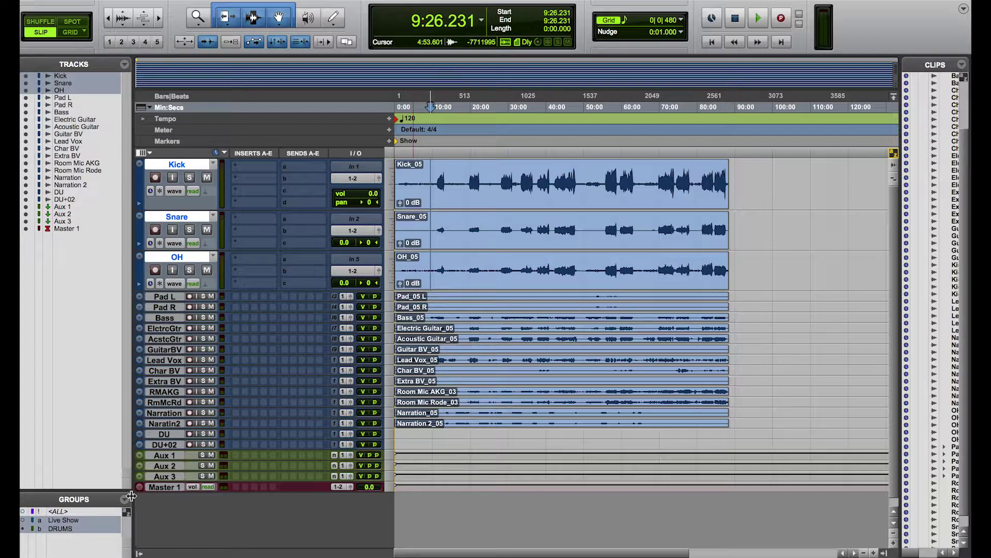
left_click(80, 519)
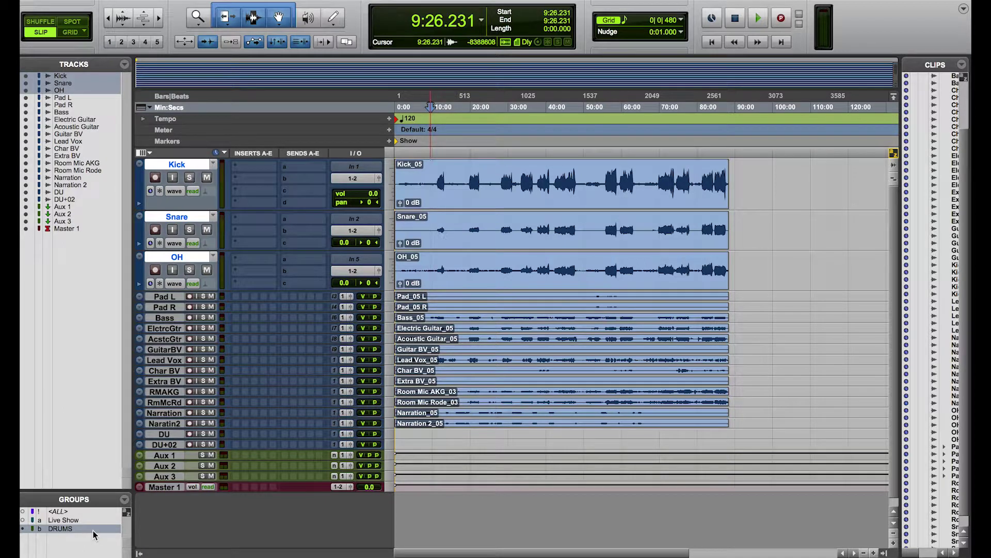
left_click(500, 168)
left_click(613, 167)
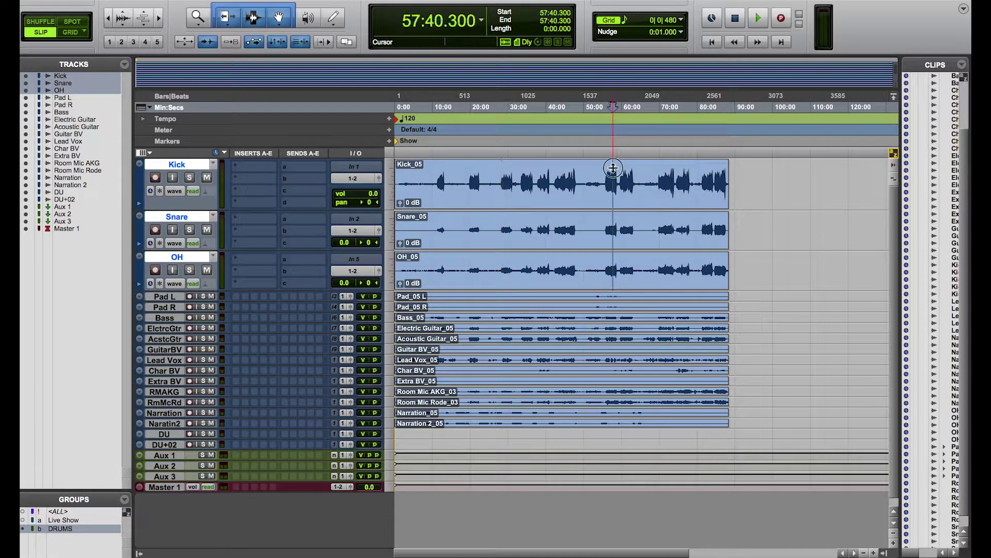
key("b")
left_click(652, 175)
key("b")
left_click_drag(537, 176, 613, 175)
key("Delete")
left_click(487, 174)
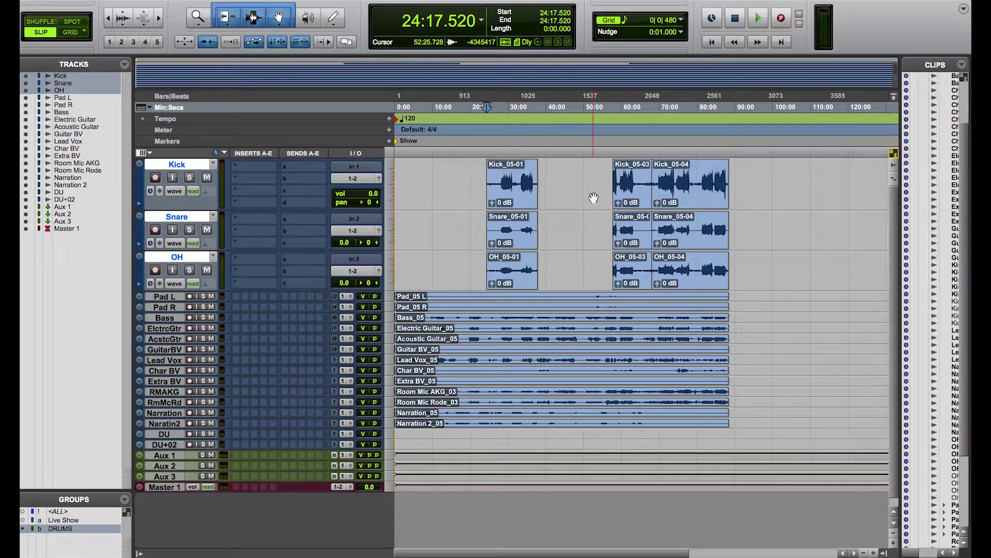
key("ctrl+z")
key("ctrl+z")
key("ctrl+z")
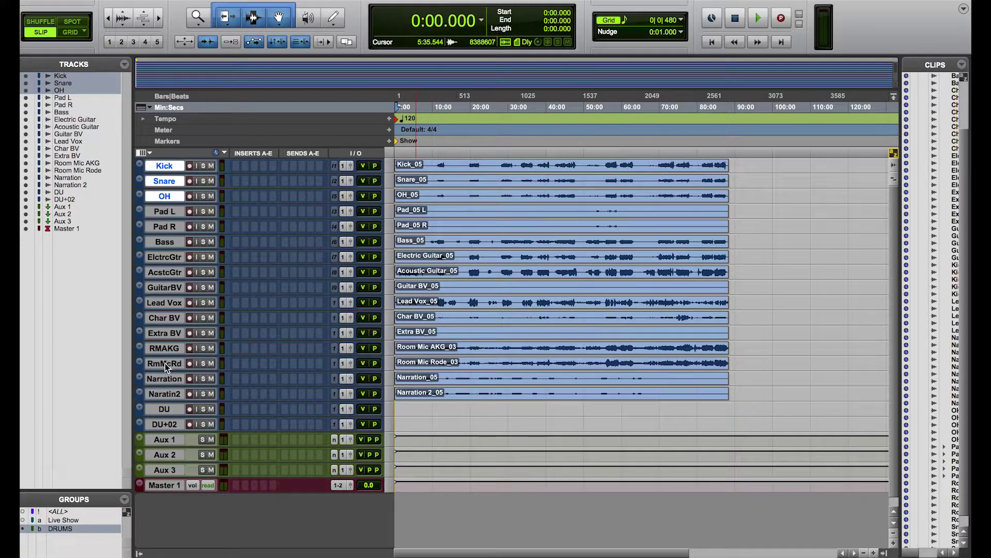
Step: Enlarge Room Mic AKG and Room Mic Rode and group them as 'ROOMS'
left_click(165, 363)
left_click(165, 352, "shift")
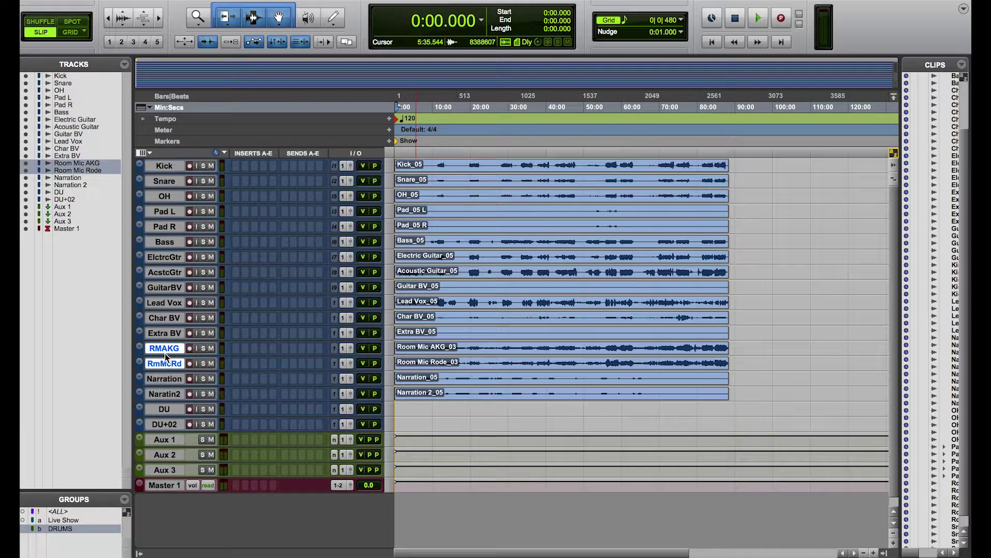
key("ctrl+Up")
key("ctrl+Up")
left_click(457, 358)
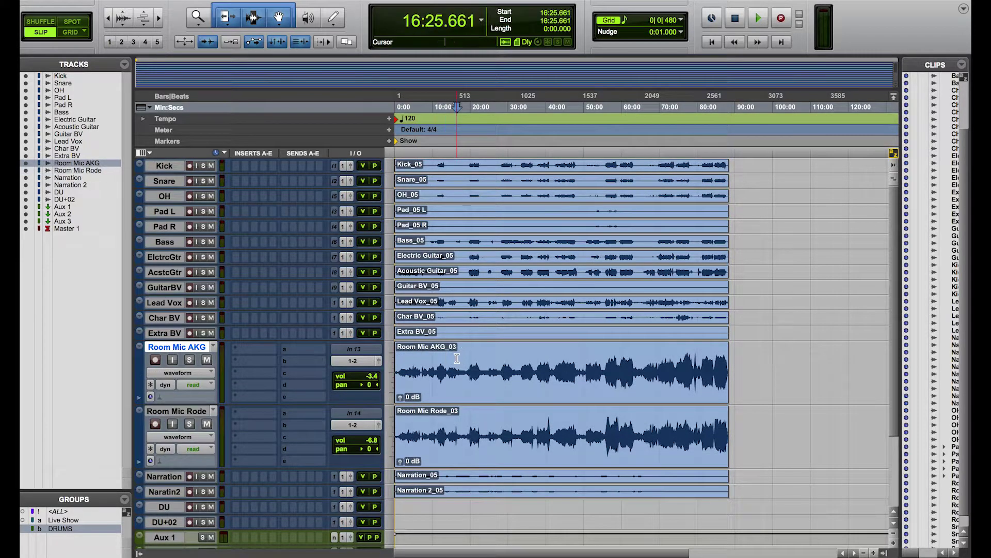
key("shift+semicolon")
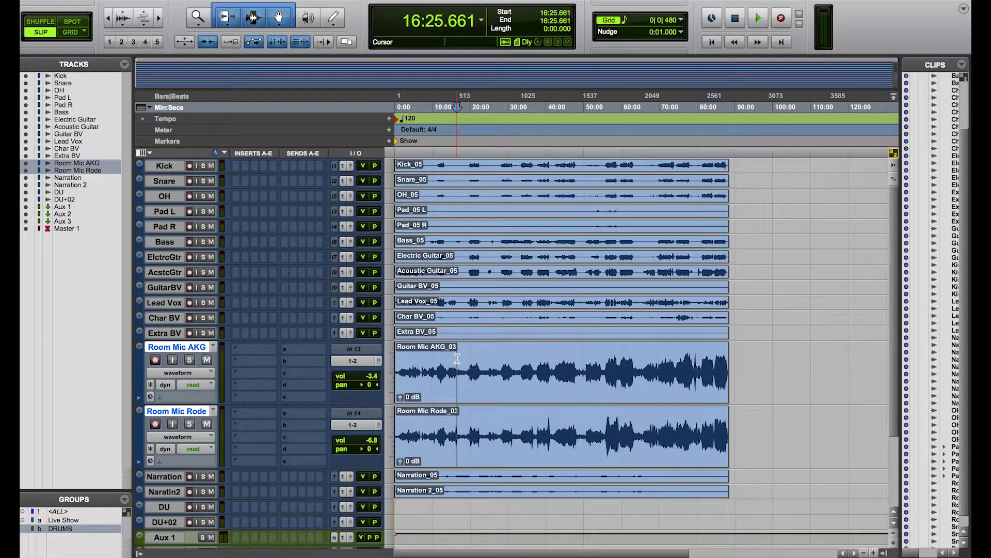
key("super+g")
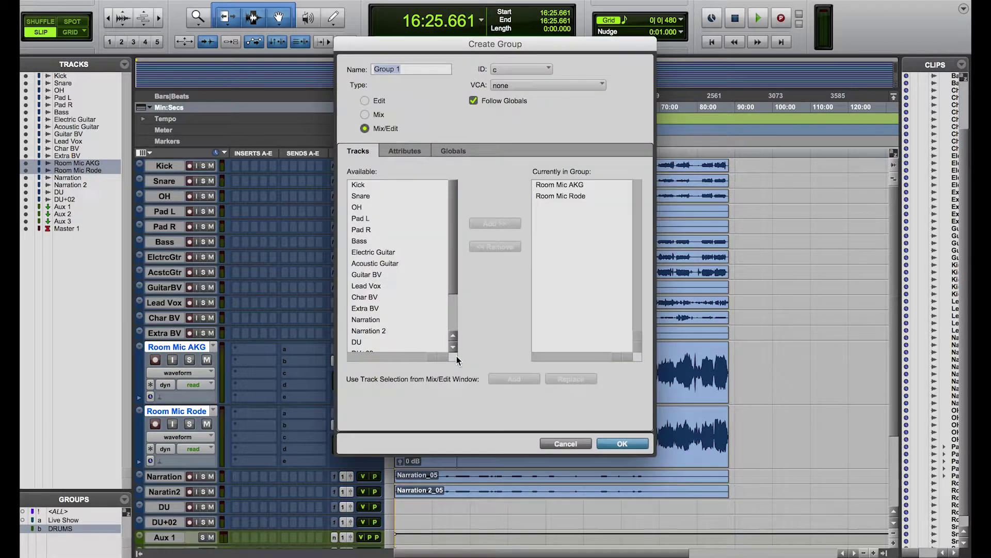
key("Return")
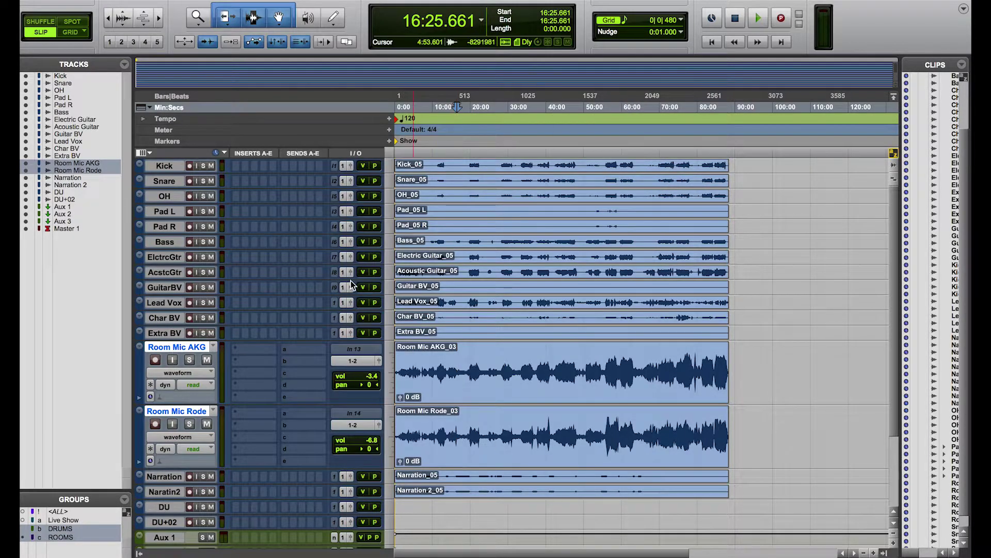
Step: Make Electric and Acoustic Guitar taller, returning Guitar BV to its small height
left_click(173, 290)
left_click(164, 256, "shift")
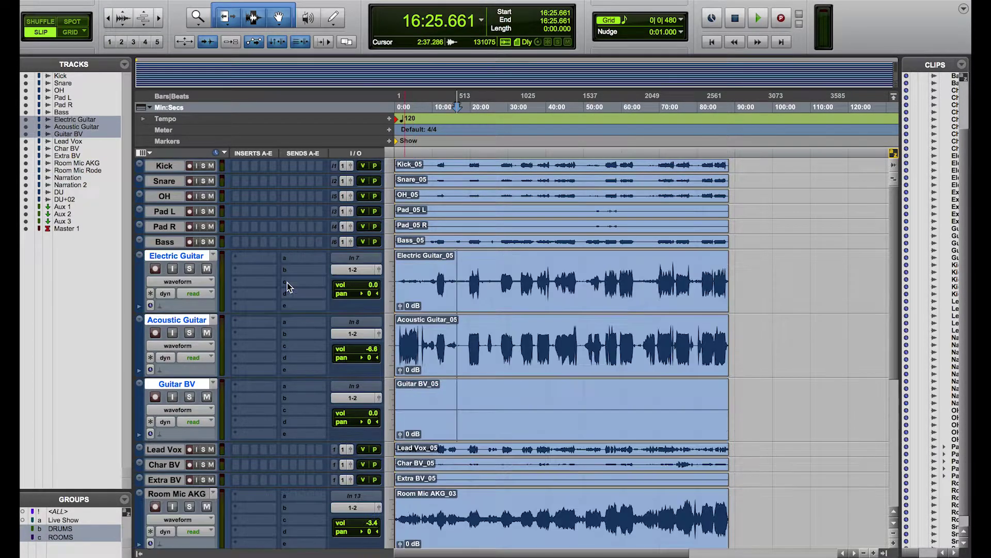
key("ctrl+Up")
left_click(177, 256, "super")
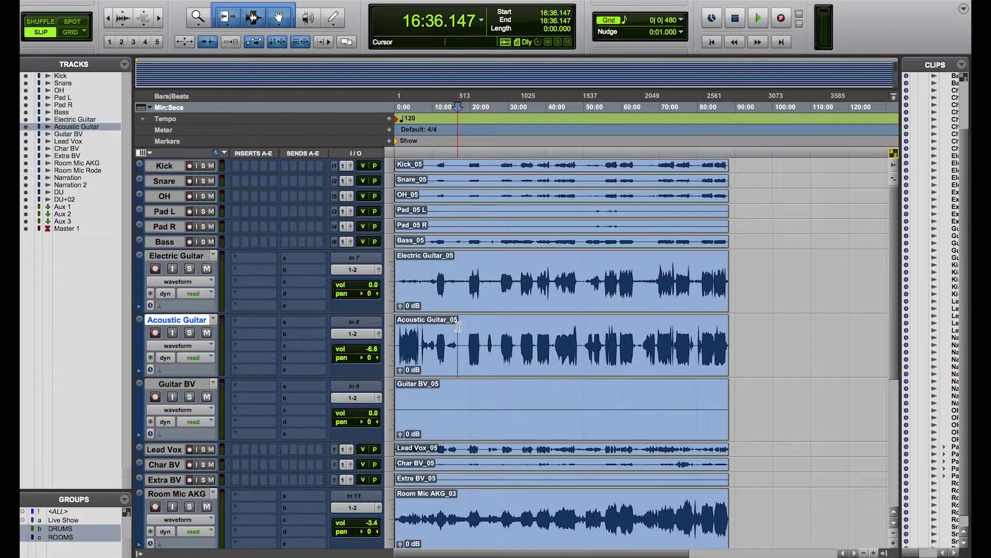
left_click(176, 320, "super")
left_click_drag(170, 440, 171, 391)
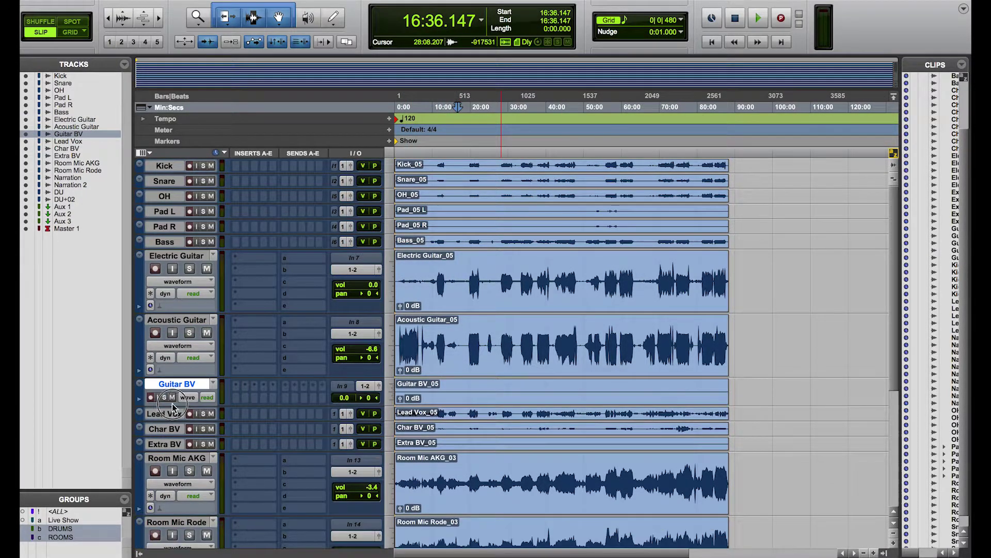
Step: Select the Electric Guitar and Acoustic Guitar tracks together
left_click(474, 273)
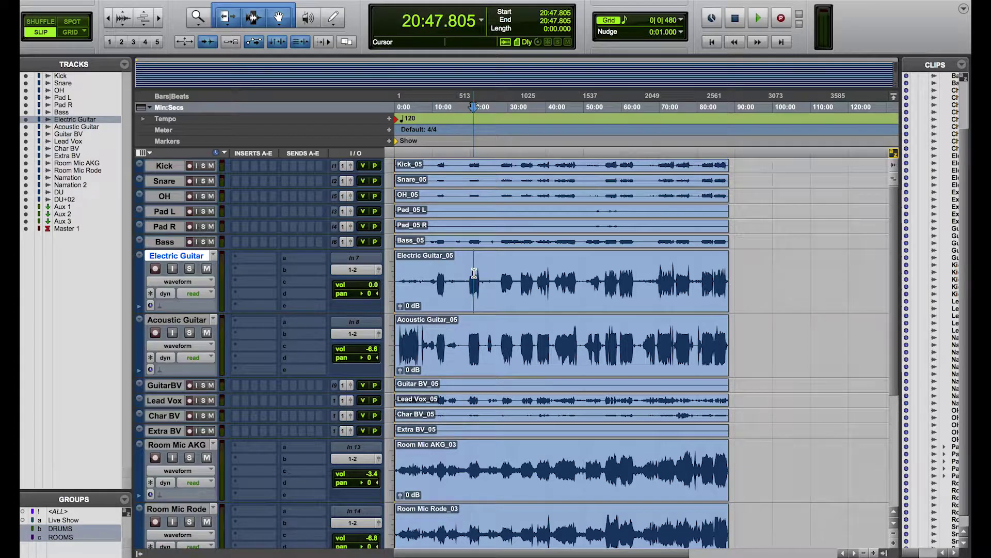
left_click(463, 337)
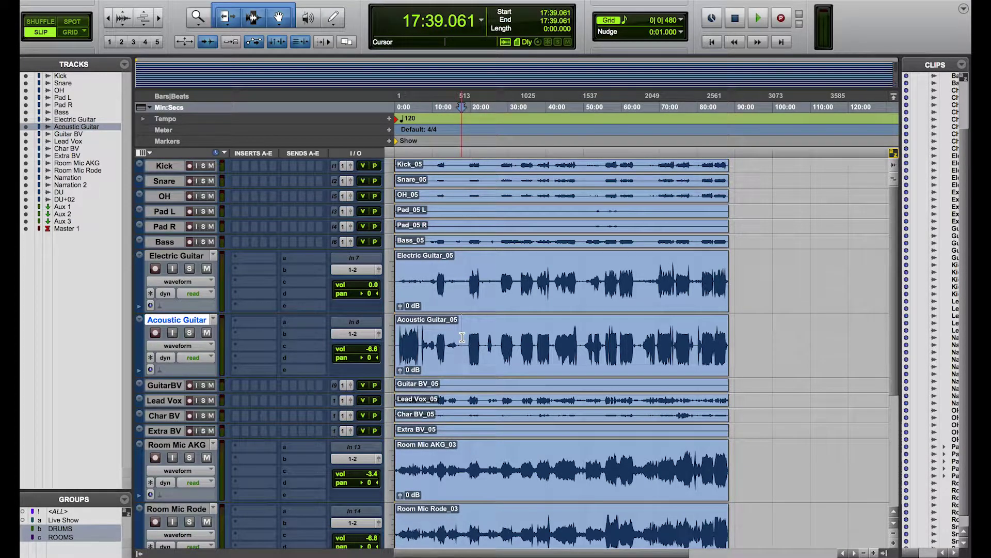
key("p")
key("p")
key("p")
key("p")
key("p")
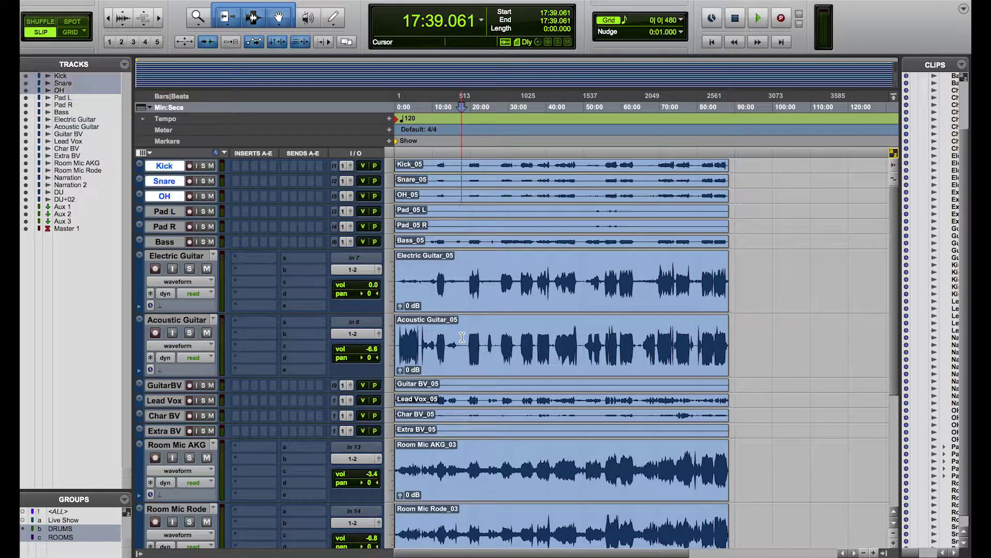
key("semicolon")
key("semicolon")
key("semicolon")
key("semicolon")
key("semicolon")
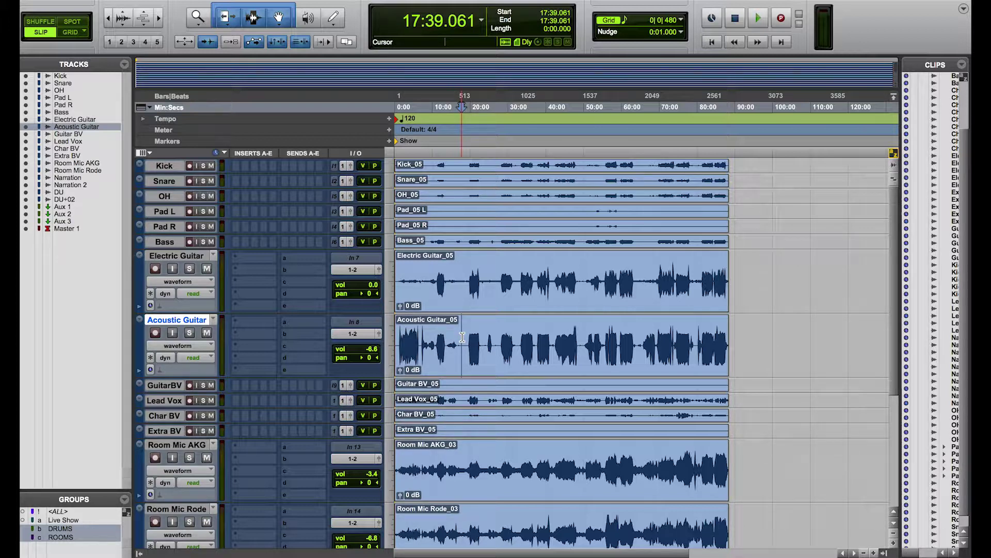
key("shift+p")
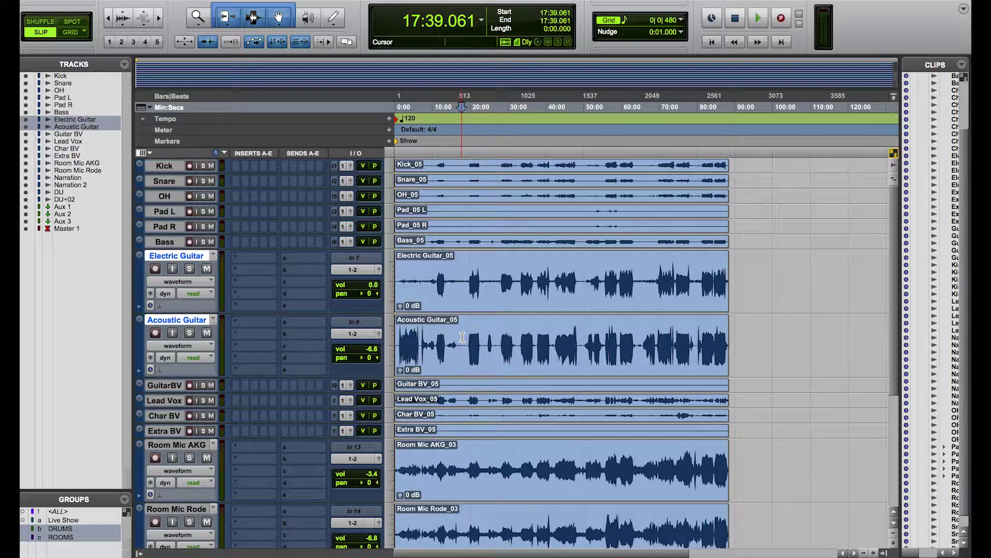
Step: Create an 'Electric Guitar' group from the two guitar tracks
key("super+g")
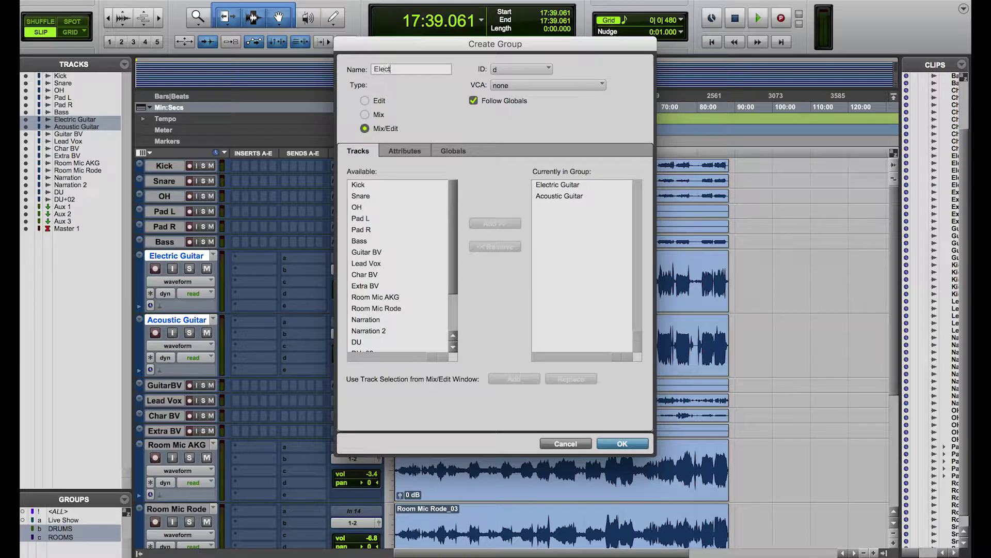
type("ectric Guitar")
key("Return")
Step: Rename the Electric Guitar group to 'Guitar' through Modify
right_click(80, 546)
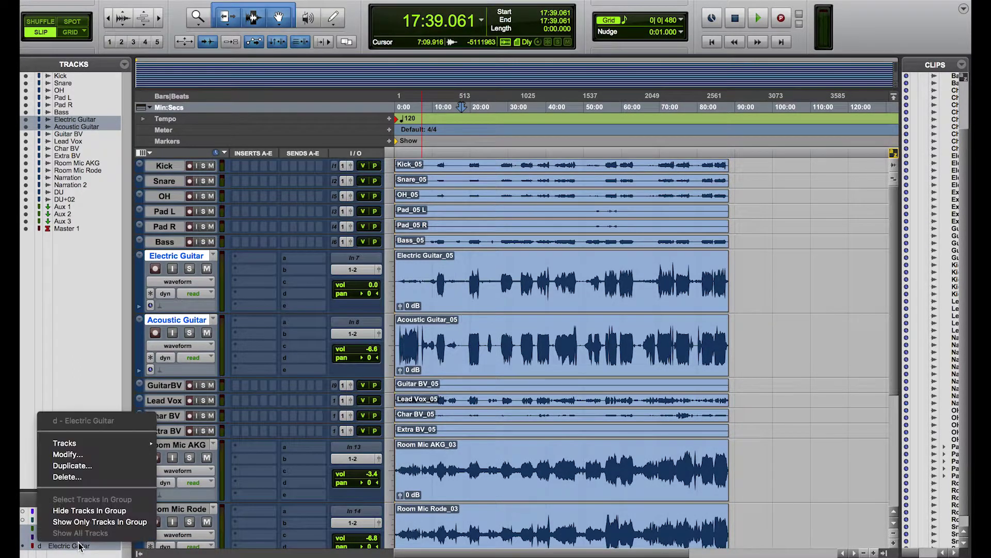
left_click(68, 454)
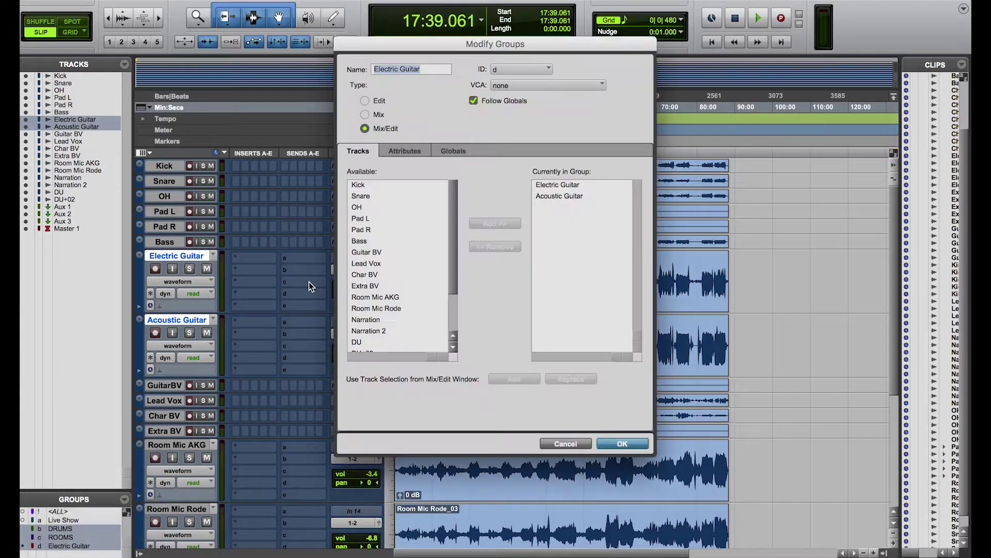
type("Guitar")
key("Return")
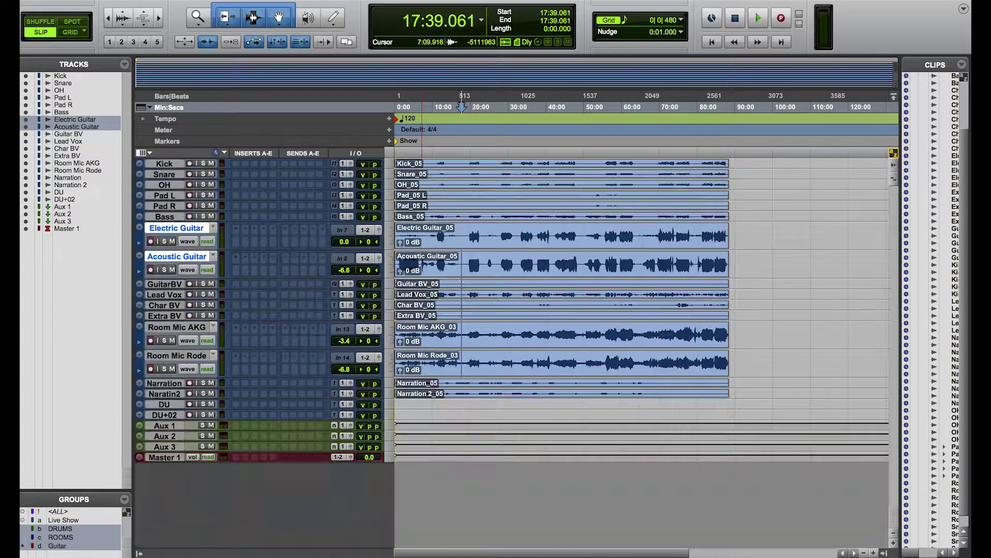
Step: Test Live Show, DRUMS, Guitar and ROOMS selection by clicking clips on grouped tracks
left_click(67, 519)
left_click(484, 169)
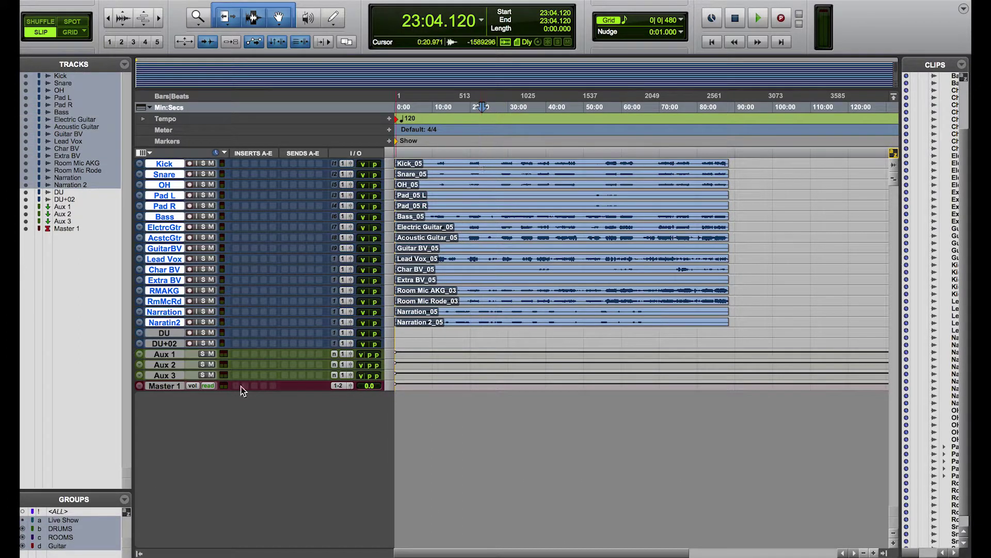
left_click(91, 518)
key("ctrl+Up")
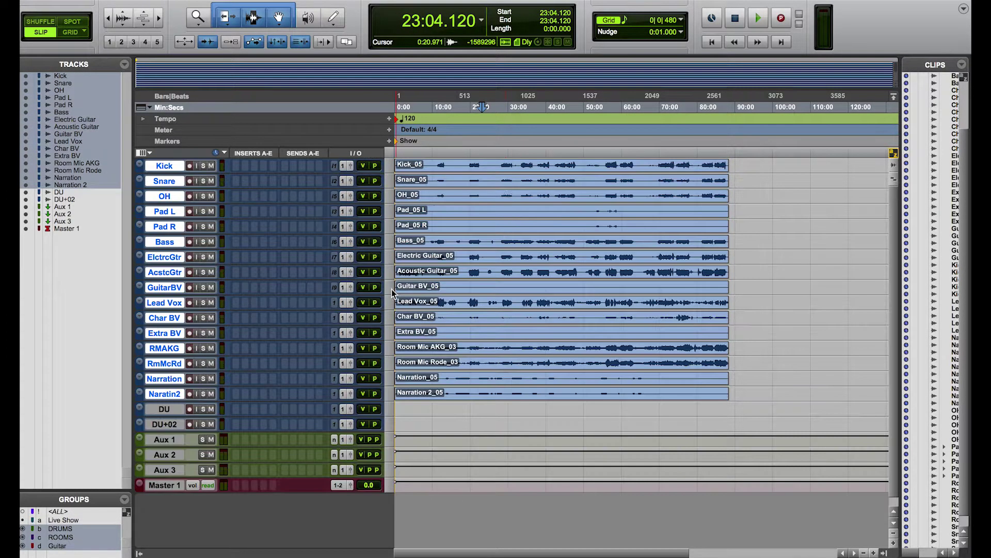
left_click(474, 166)
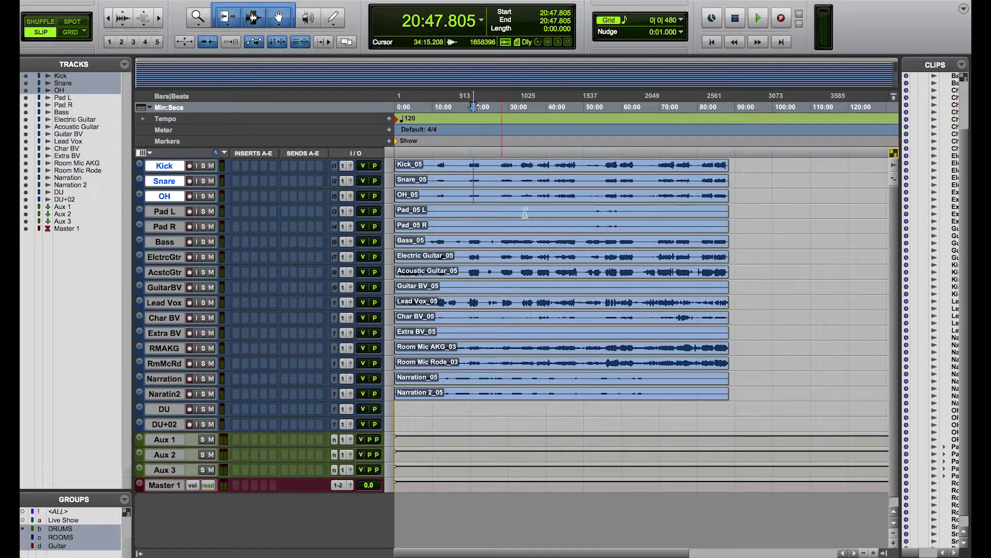
left_click(459, 257)
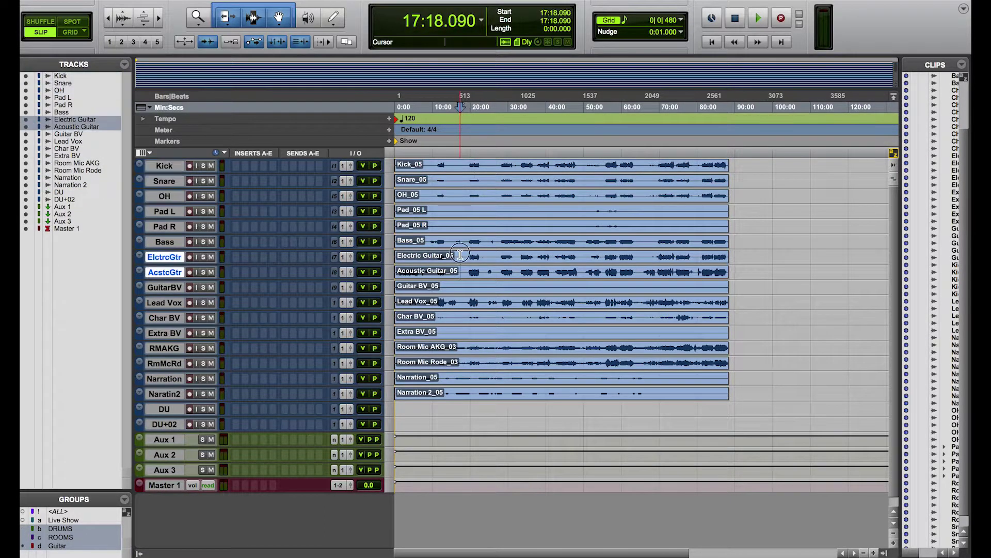
left_click(452, 348)
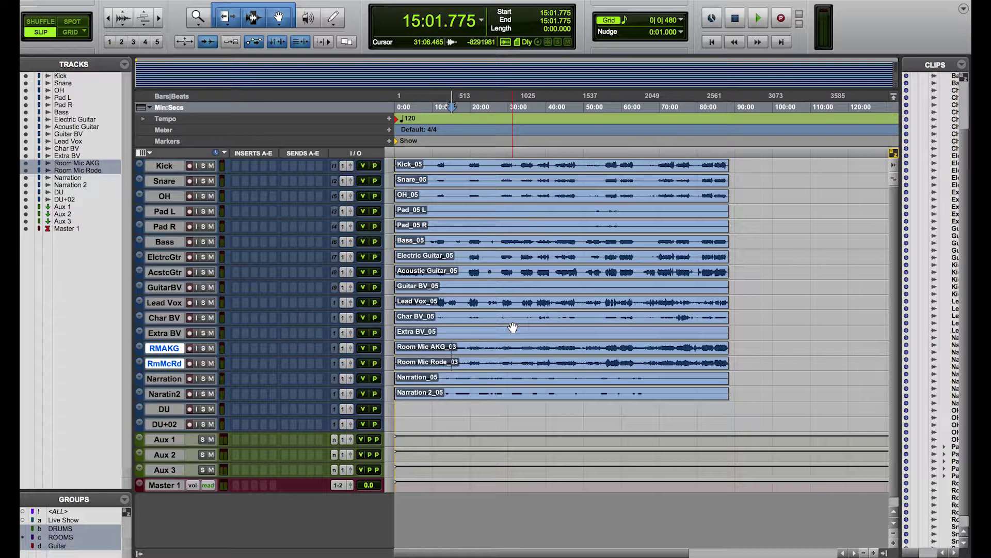
Step: Return all tracks to a compact height and leave Live Show switched off
key("ctrl+alt+Down")
key("ctrl+alt+Up")
key("ctrl+alt+Up")
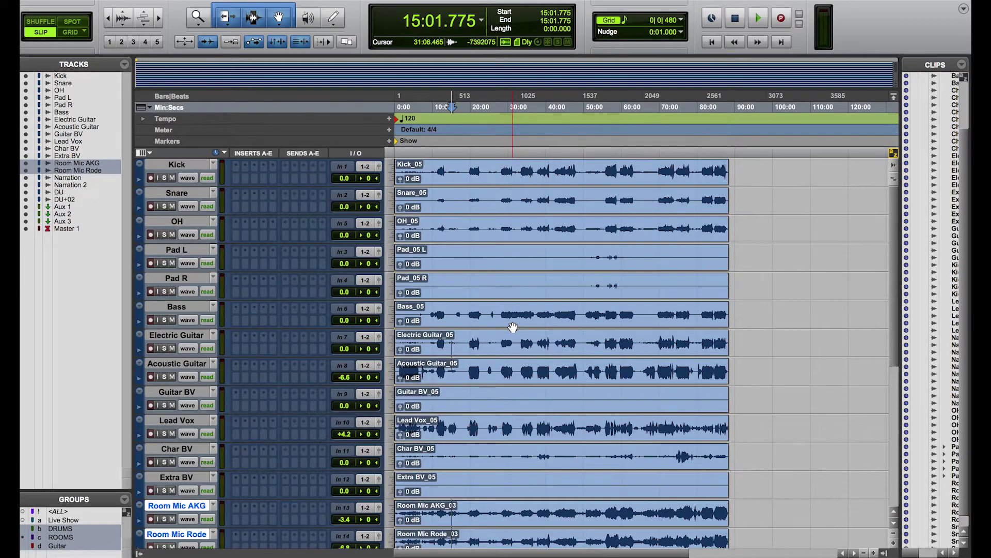
key("ctrl+alt+Down")
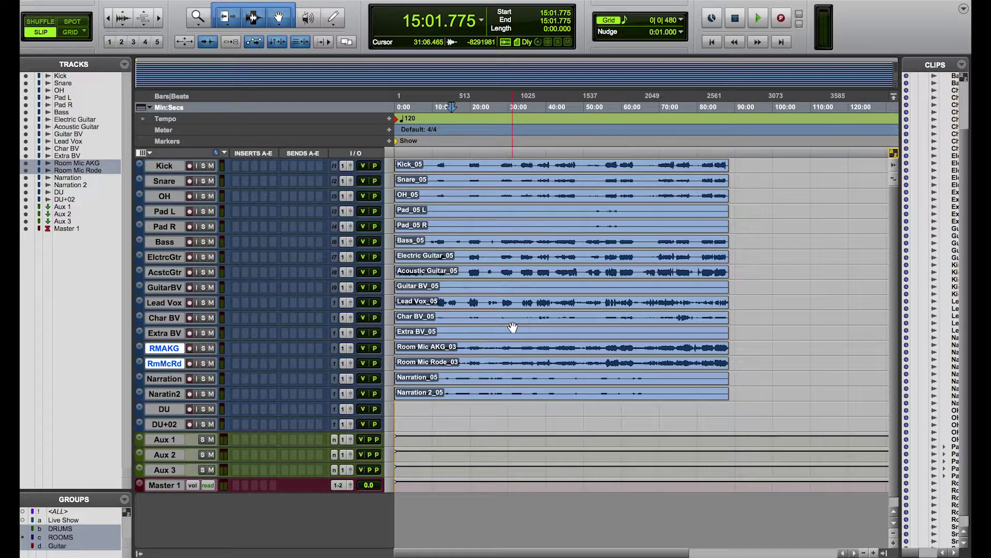
left_click(69, 520)
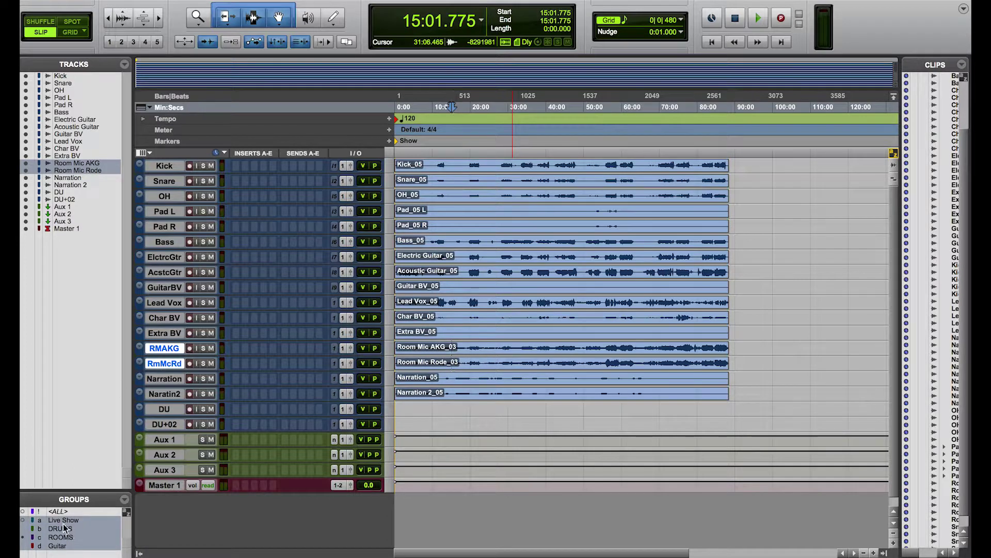
left_click(63, 522)
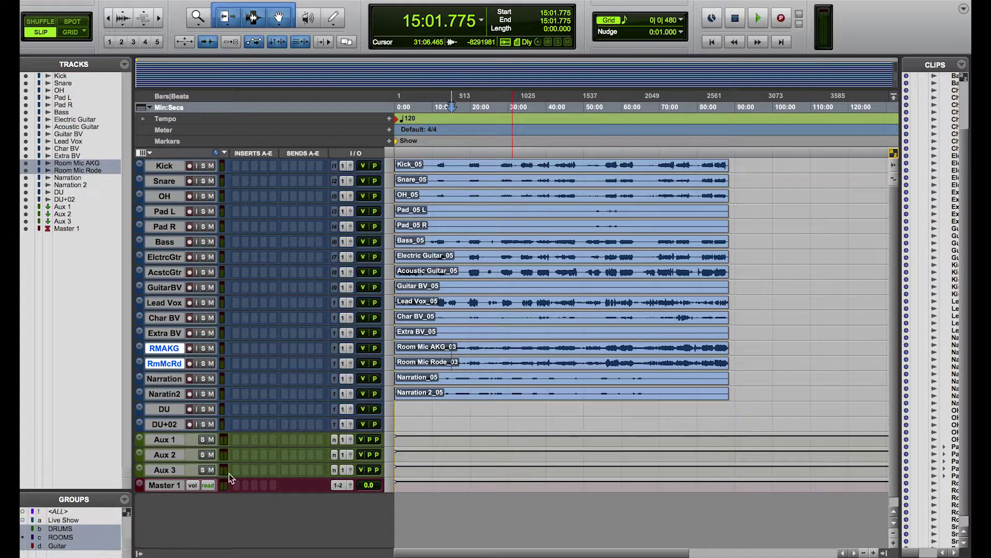
Step: Open the DRUMS group settings, add Pad L through Narration, then remove them again
right_click(70, 526)
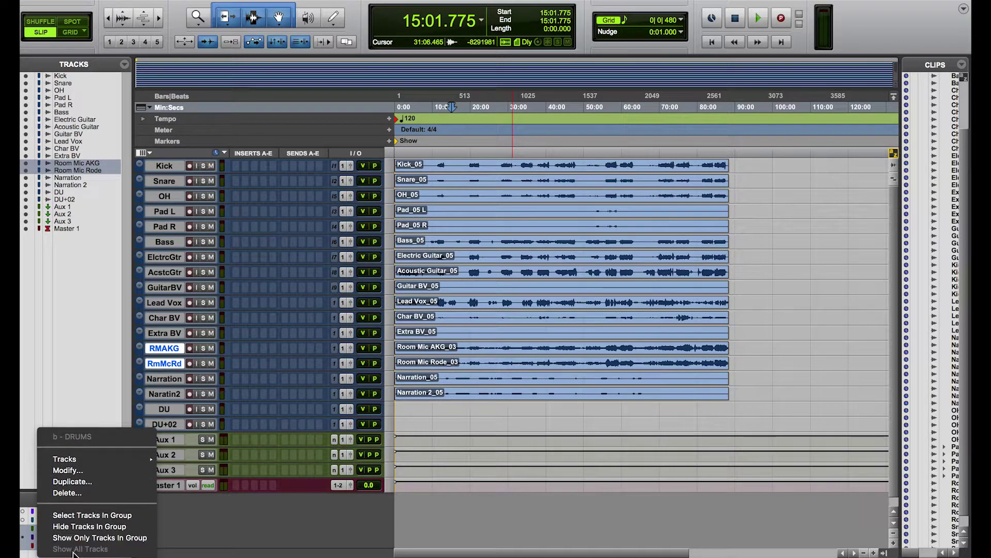
left_click(99, 471)
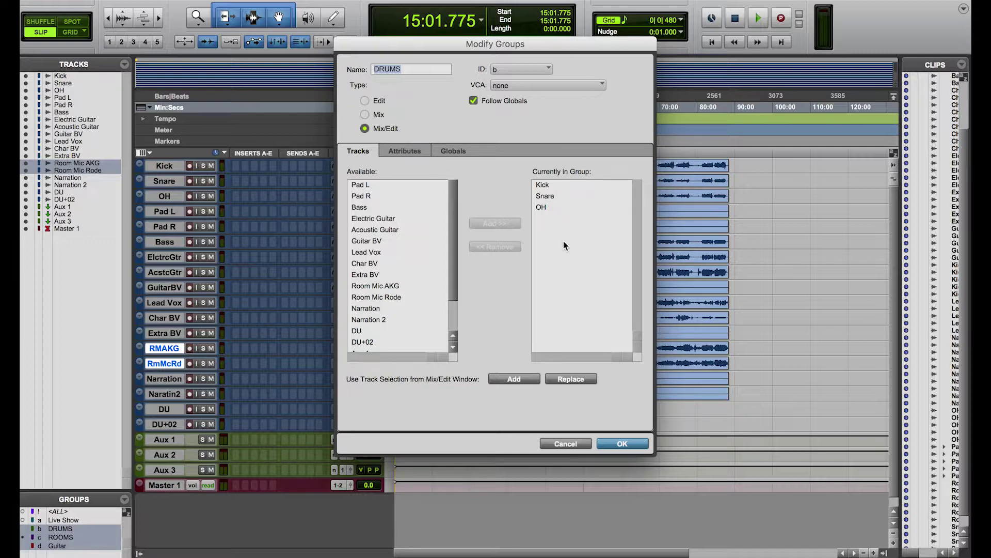
left_click(387, 186)
left_click(382, 274, "shift")
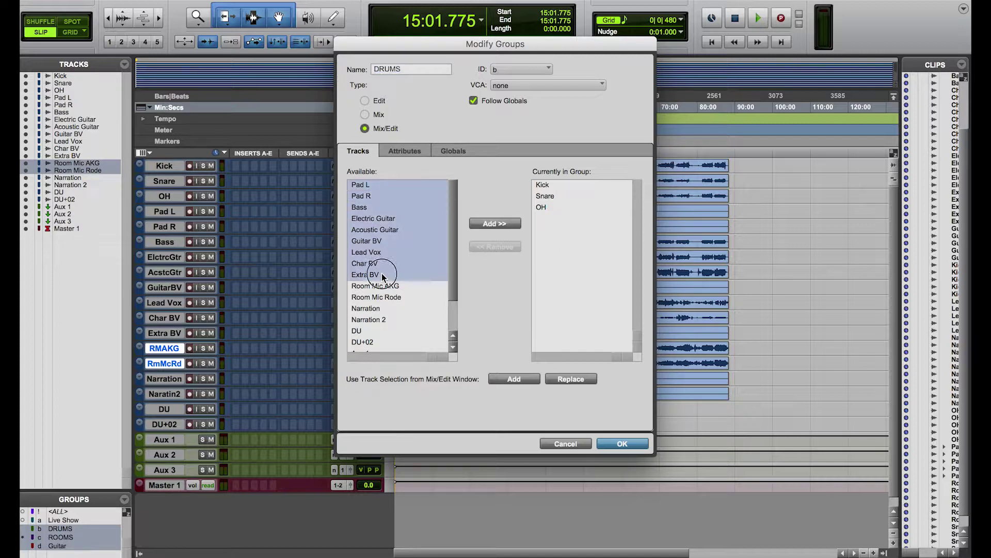
left_click(383, 308, "shift")
left_click(499, 223)
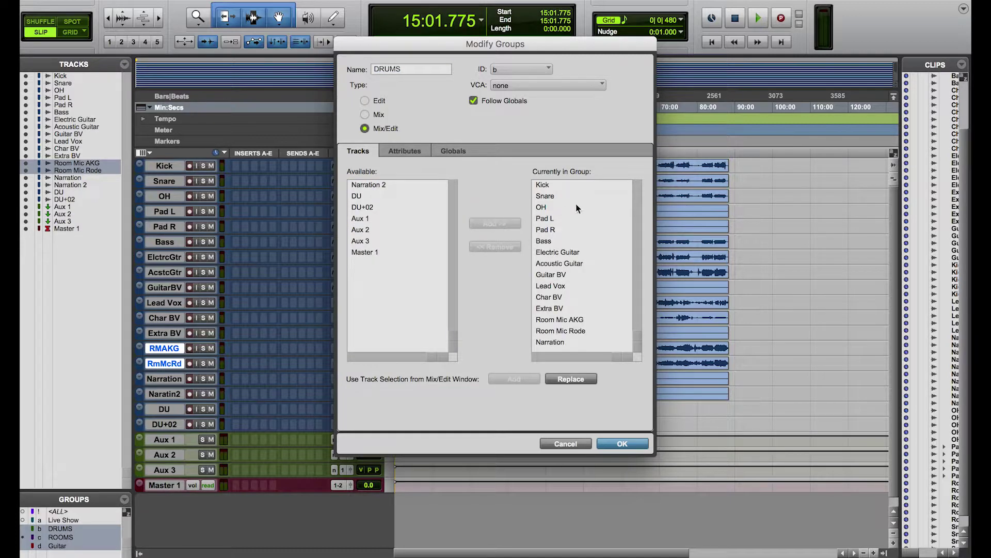
left_click(561, 219)
left_click(562, 340, "shift")
left_click(501, 245)
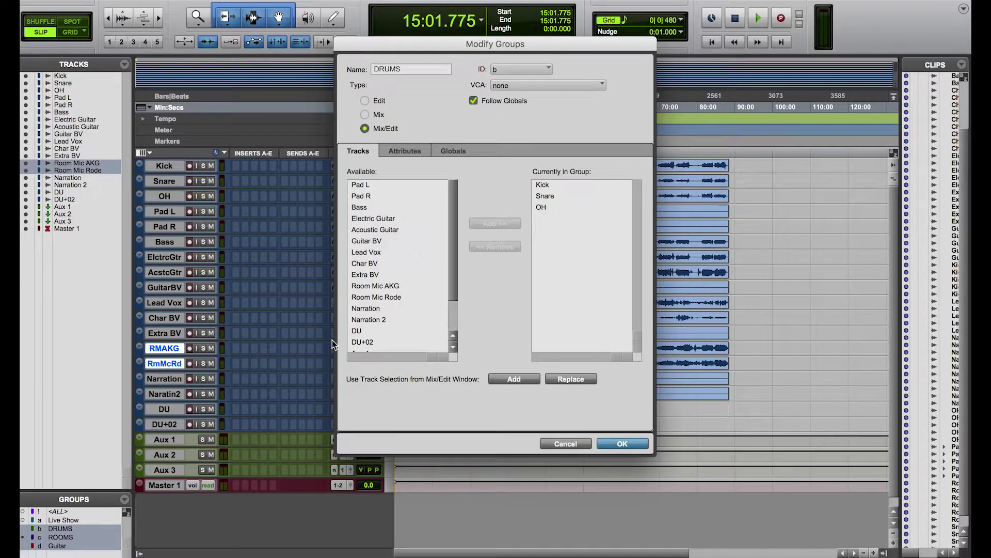
Step: Add Extra BV to the DRUMS group and remove it again
scroll(386, 267, "down", 2)
scroll(386, 267, "up", 1)
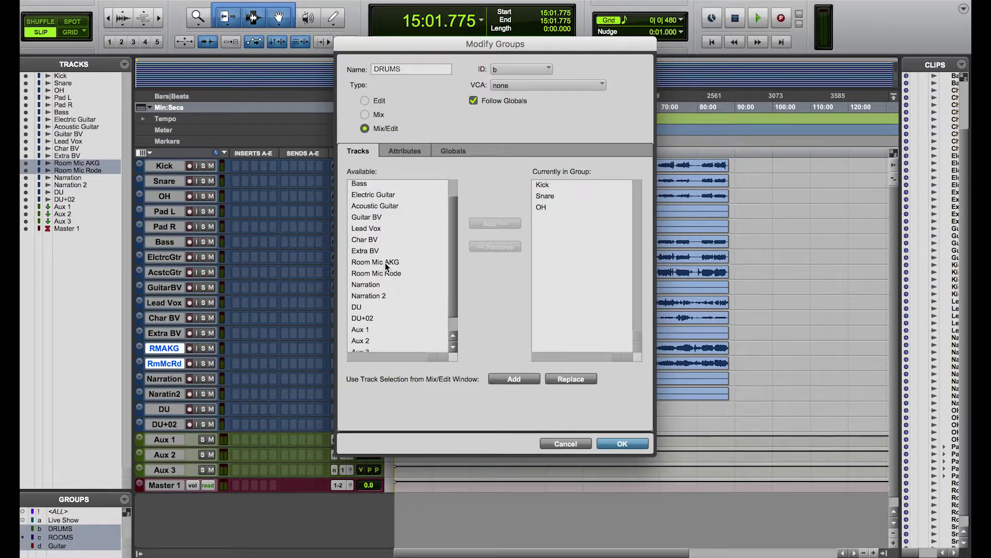
left_click(385, 251)
left_click(510, 223)
left_click(556, 220)
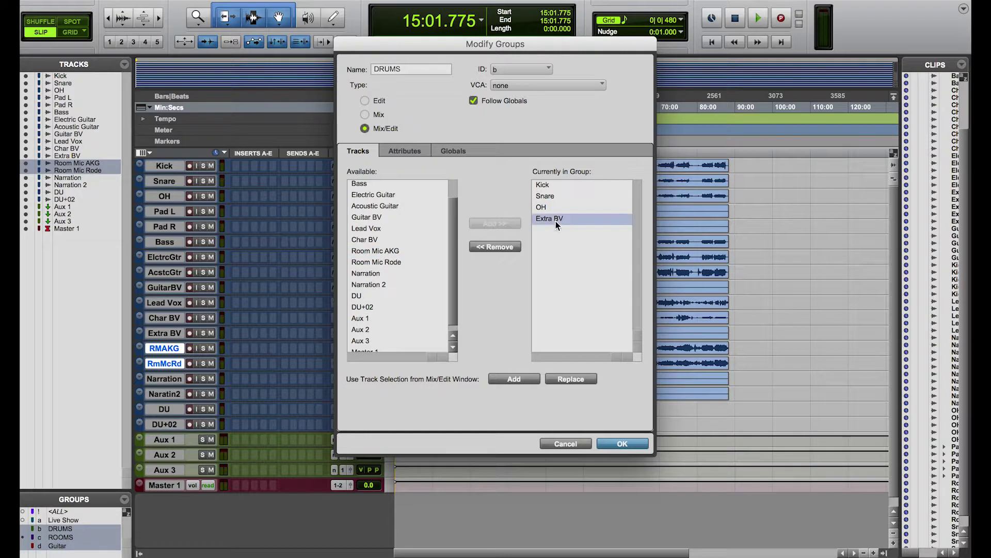
left_click(478, 250)
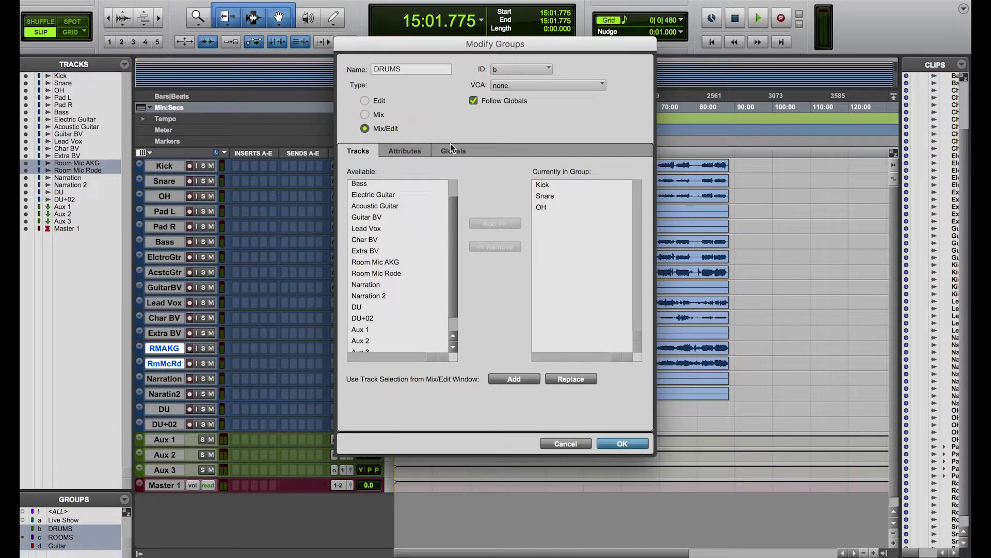
Step: Review the DRUMS group's Attributes and Globals settings
left_click(412, 153)
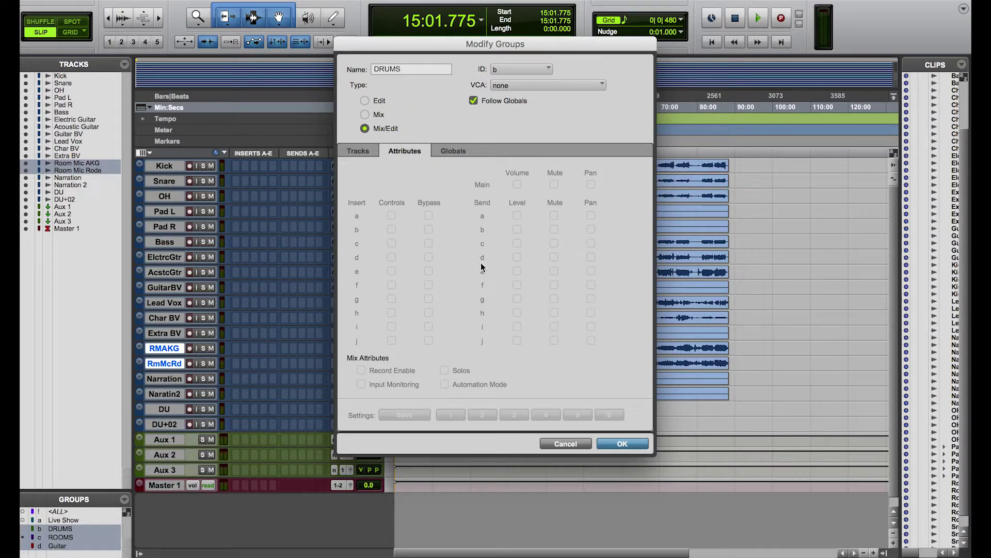
left_click(449, 151)
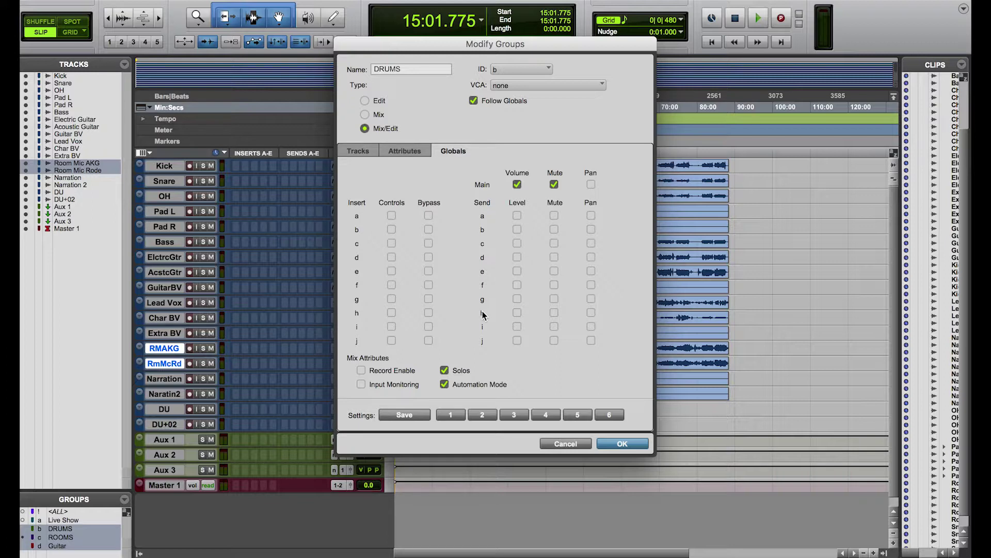
Step: Close the DRUMS group settings, activate the Live Show group and select its tracks
left_click(618, 445)
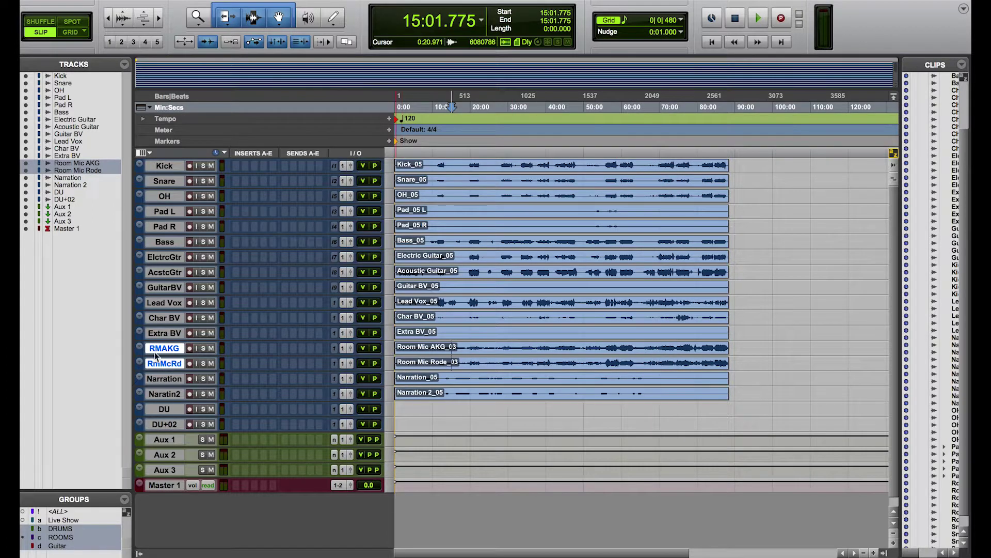
left_click(78, 520)
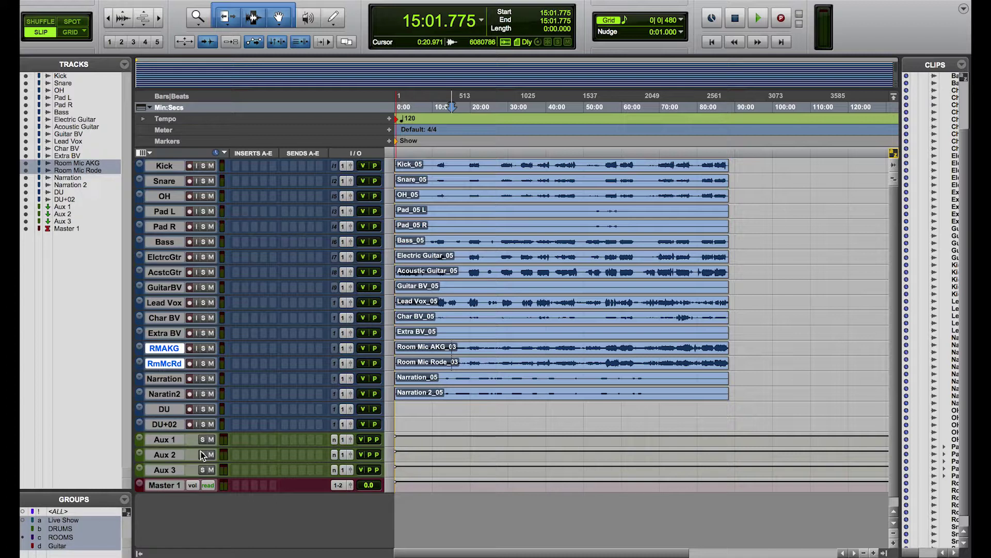
left_click(173, 338)
left_click(446, 289)
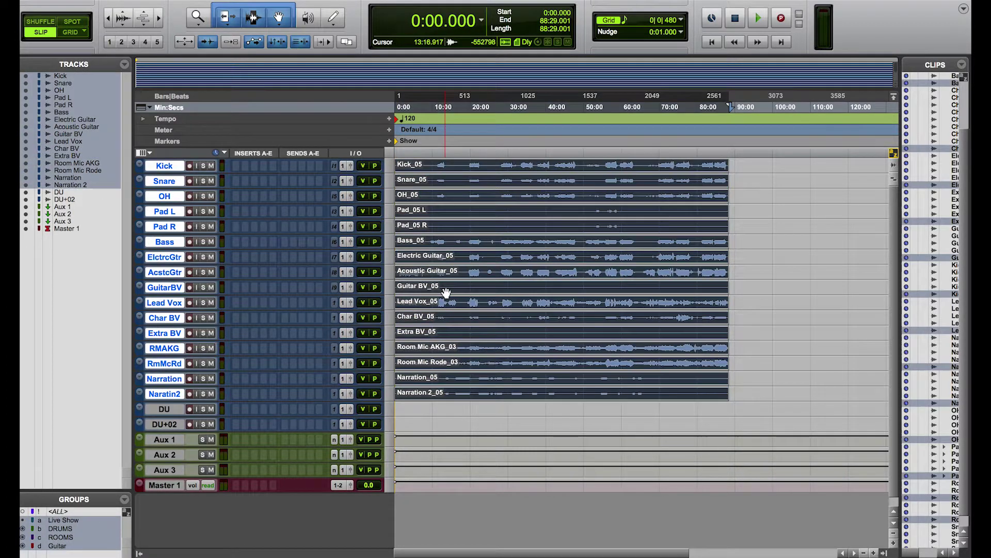
left_click(446, 292)
Step: Enlarge track heights and lower the OH fader so all Live Show tracks drop 5.9 dB
key("ctrl+Up")
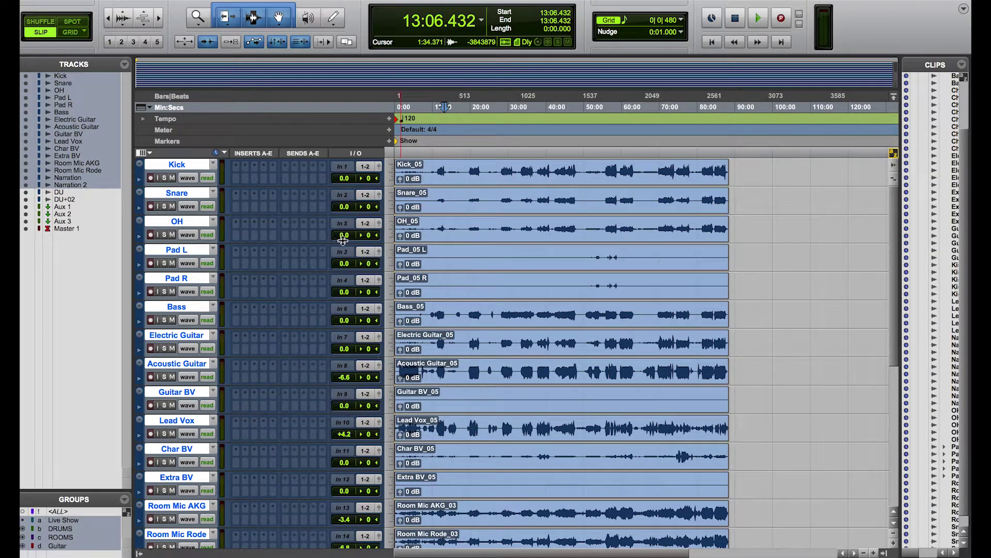
left_click(341, 235)
mouse_move(341, 235)
left_mouse_down()
mouse_move(341, 252)
mouse_move(340, 222)
mouse_move(342, 242)
left_mouse_up()
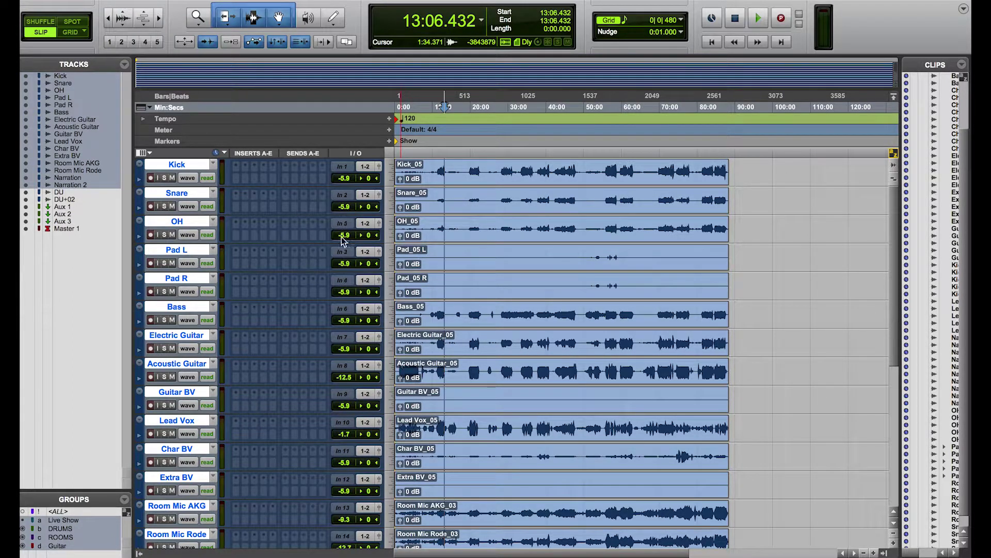
Step: Confirm the Live Show group settings unchanged, then check Kick's volume fader
right_click(61, 520)
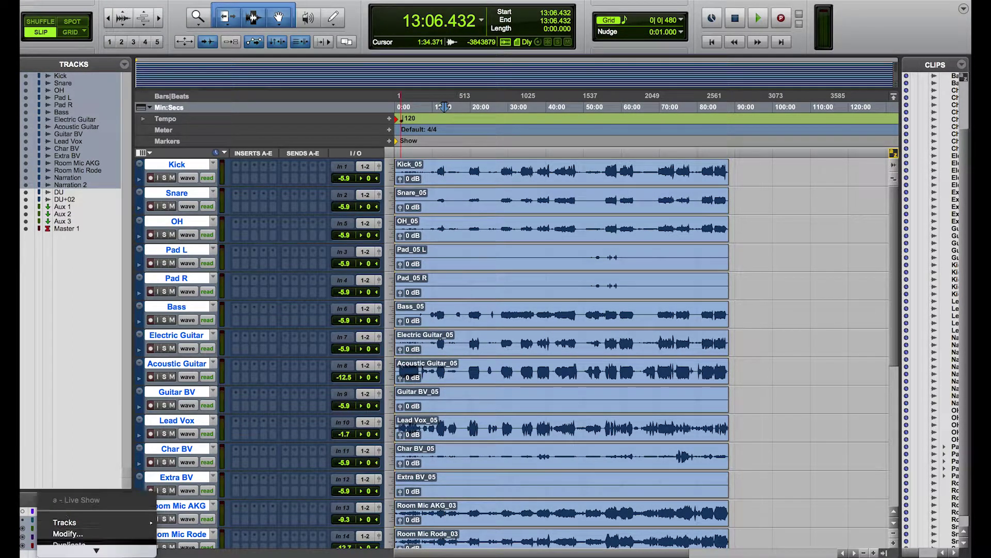
left_click(67, 480)
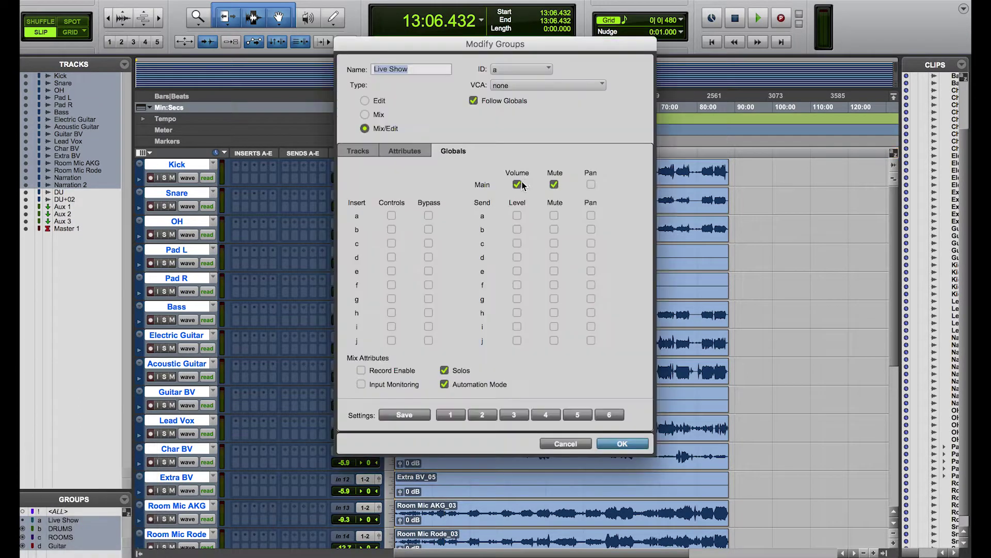
key("Return")
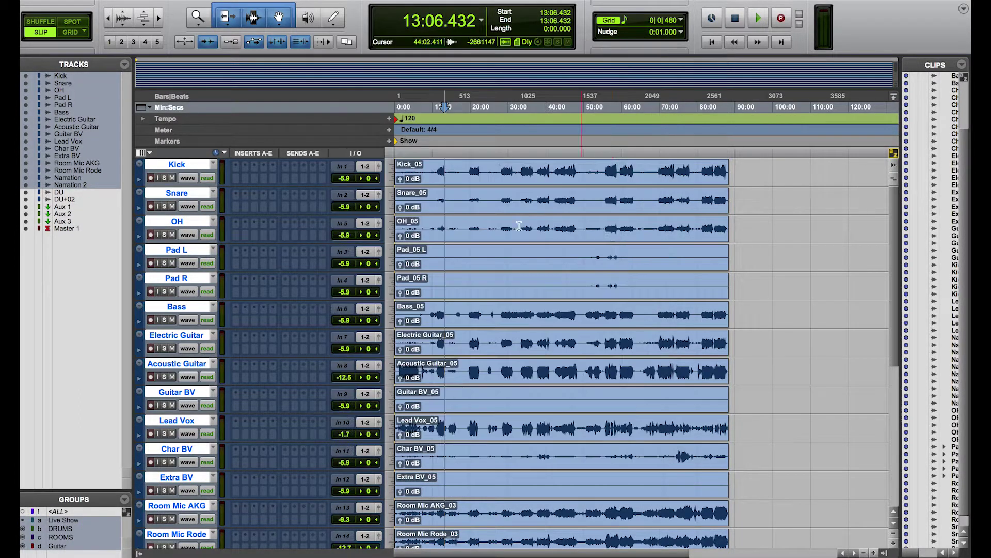
left_click(339, 180)
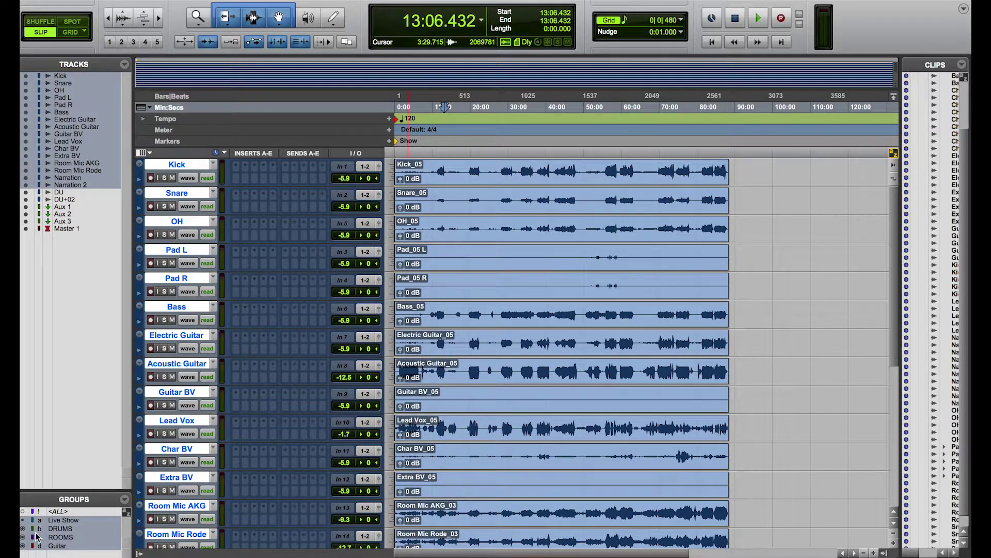
Step: Enable Main Volume in the Live Show group's global settings
right_click(64, 520)
left_click(84, 540)
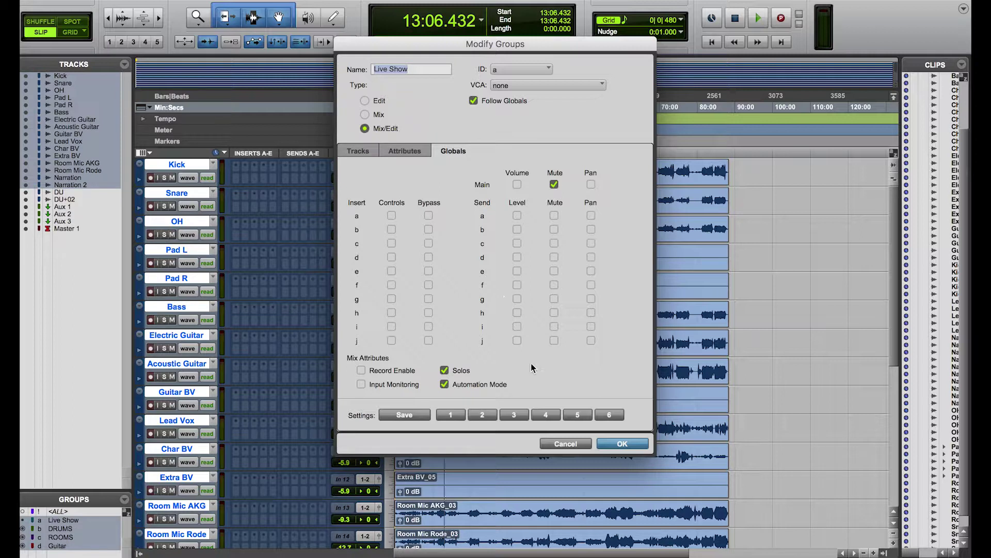
left_click(517, 185)
Step: Confirm the Live Show group settings and lower only Kick's volume to -12.5 dB
left_click(622, 445)
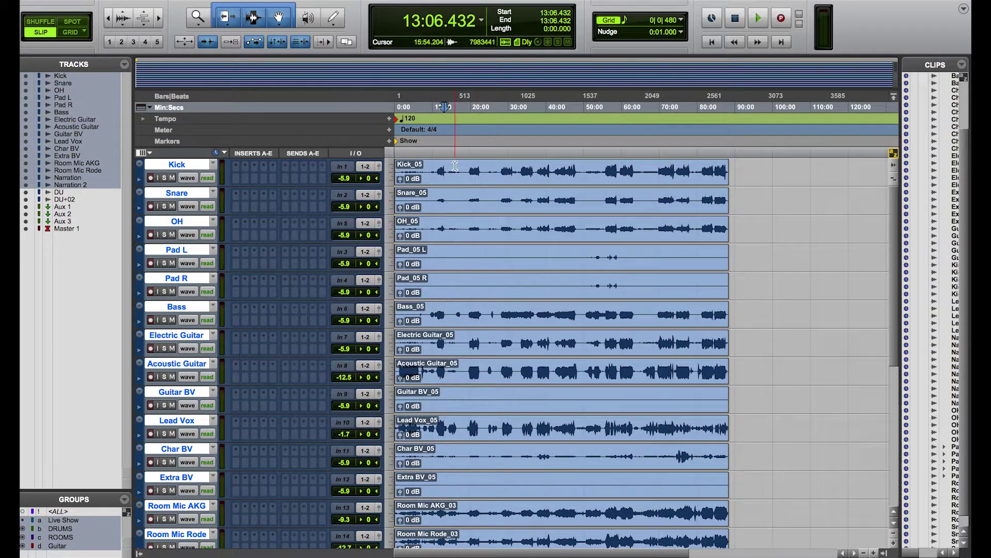
left_click(455, 166)
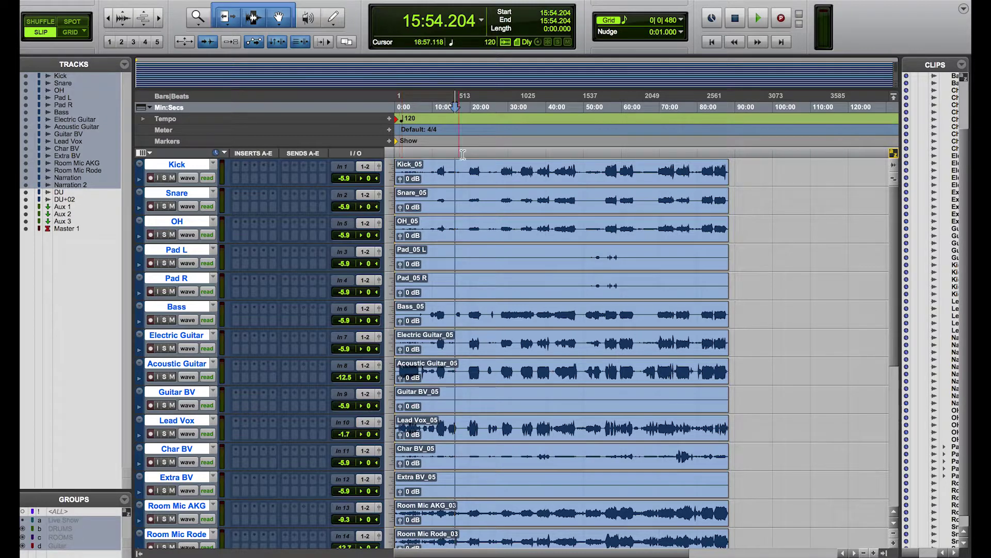
left_click_drag(347, 178, 348, 186)
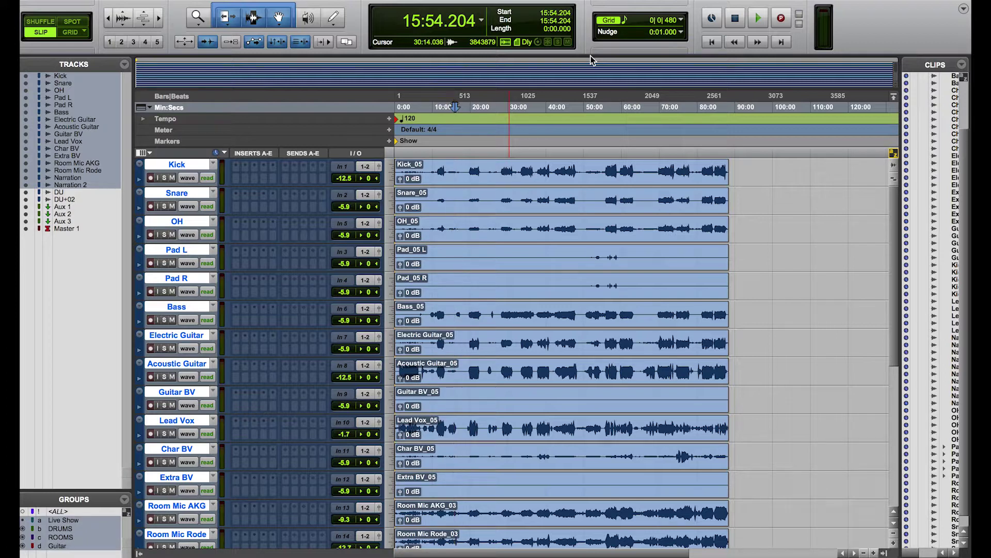
Step: Reopen the Live Show group settings and close them with OK
right_click(62, 523)
left_click(78, 450)
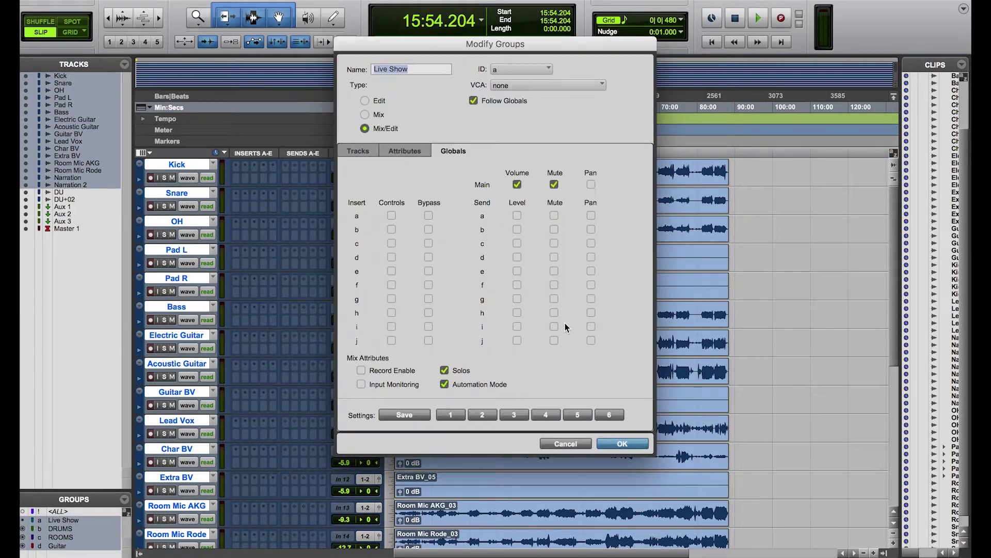
left_click(622, 444)
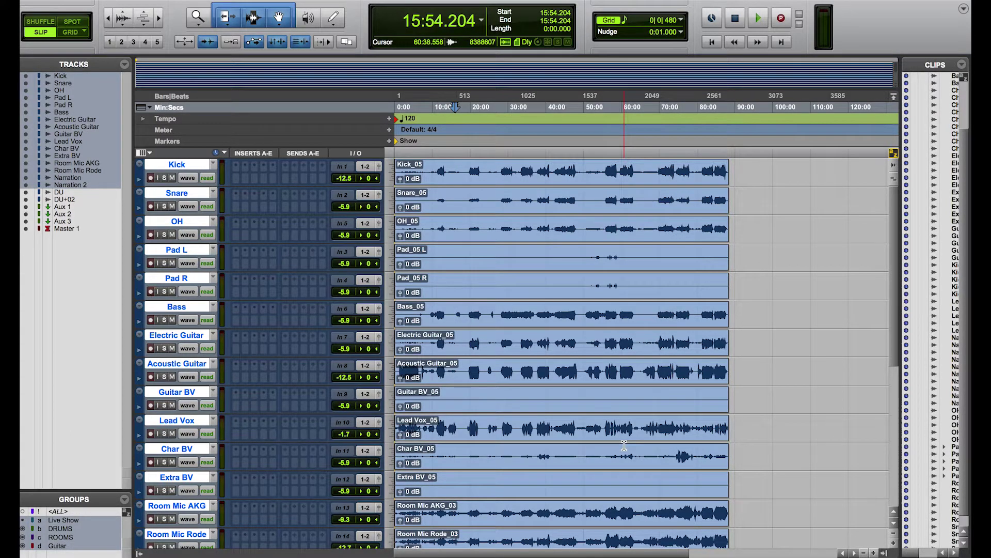